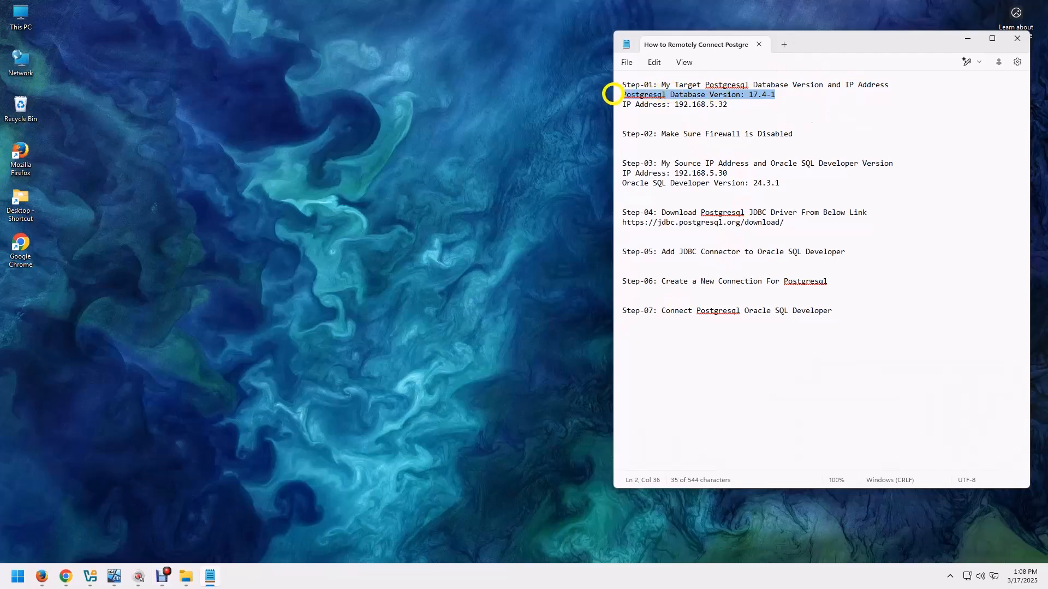
Switch to the Win11_Postgresql virtual machine and run ipconfig in a command prompt to check its IPv4 address.
drag(729, 104, 582, 104)
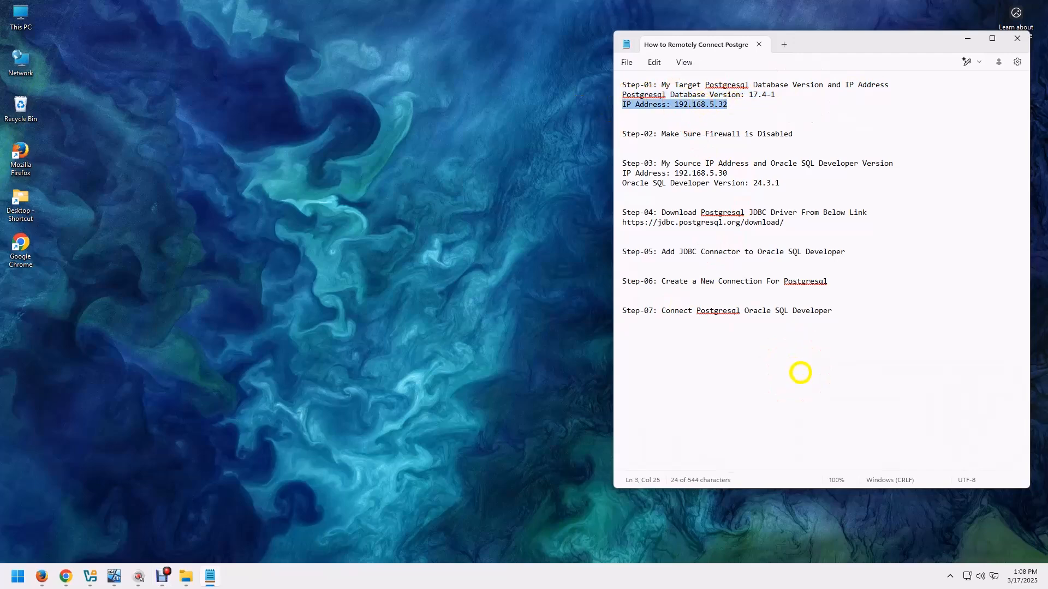
click(115, 577)
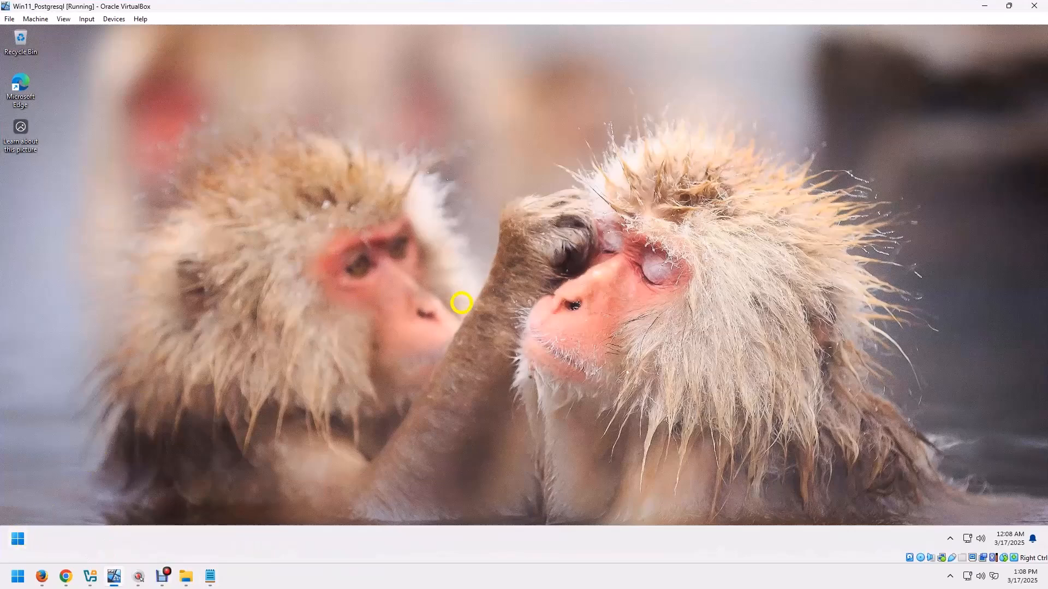
key(super+r)
key(Return)
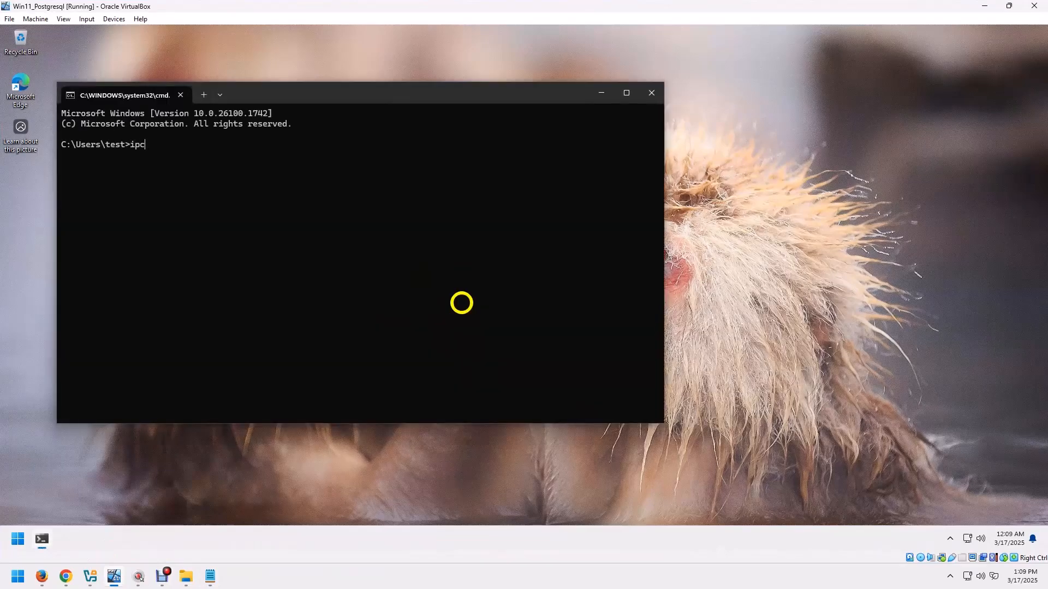
key(Return)
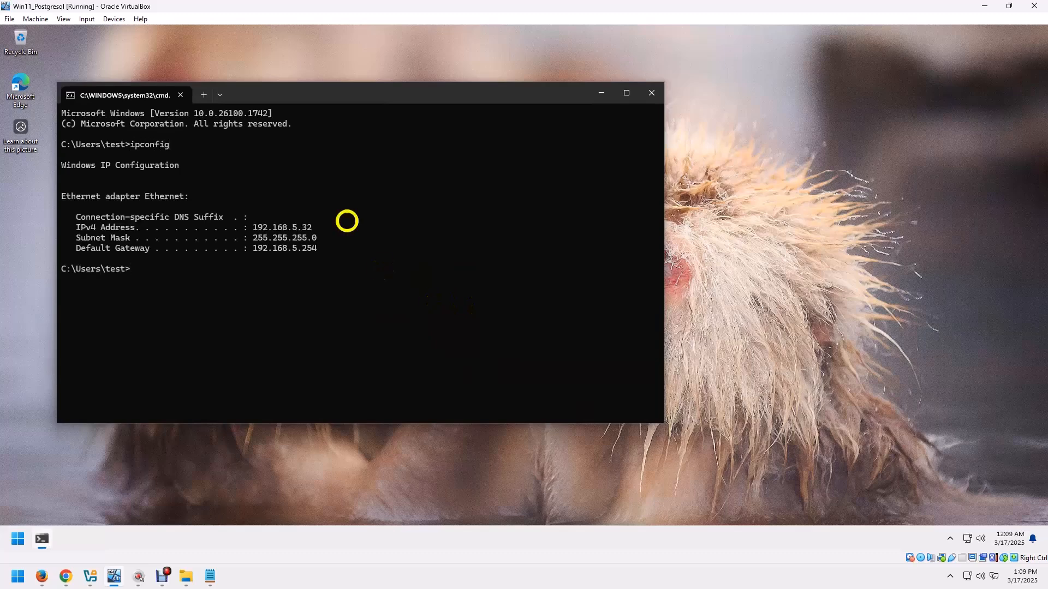
drag(292, 226, 308, 226)
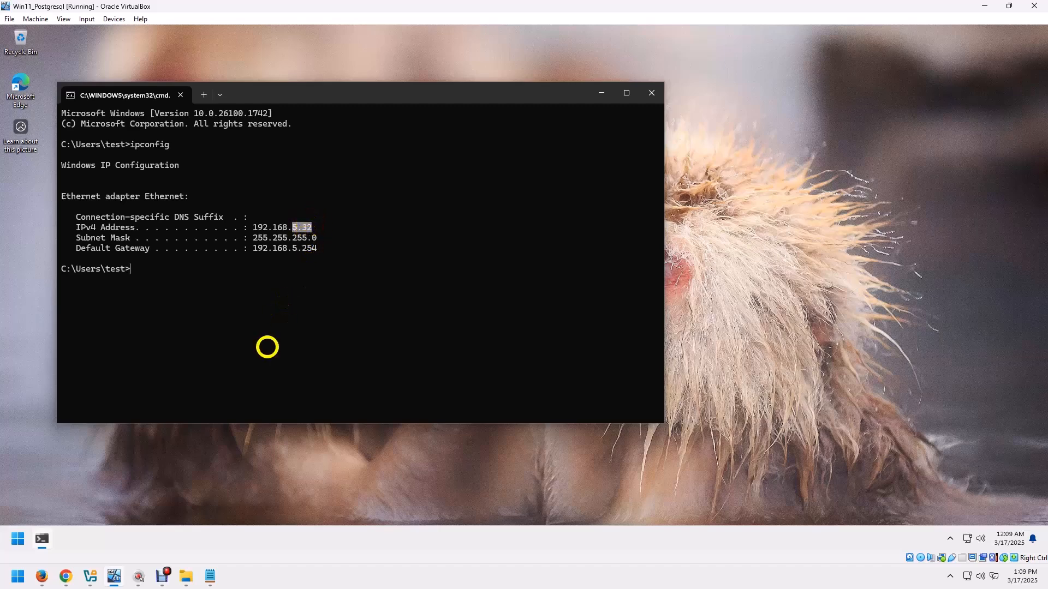
Check the installed PostgreSQL version among the virtual machine's apps by expanding the PostgreSQL 17 folder, and return to the host desktop.
click(16, 540)
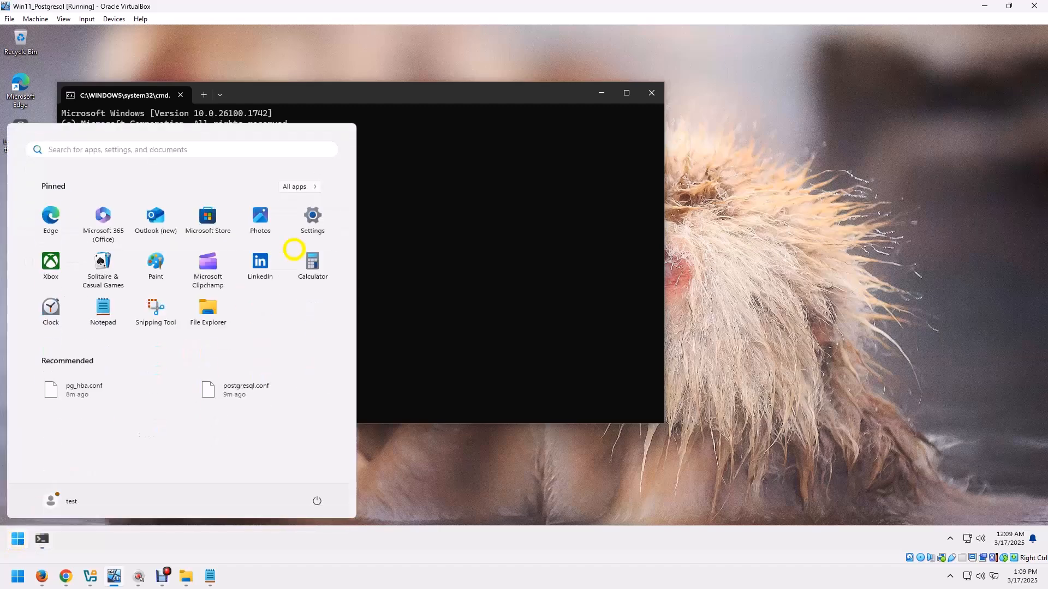
click(299, 184)
scroll(152, 386, down, 5)
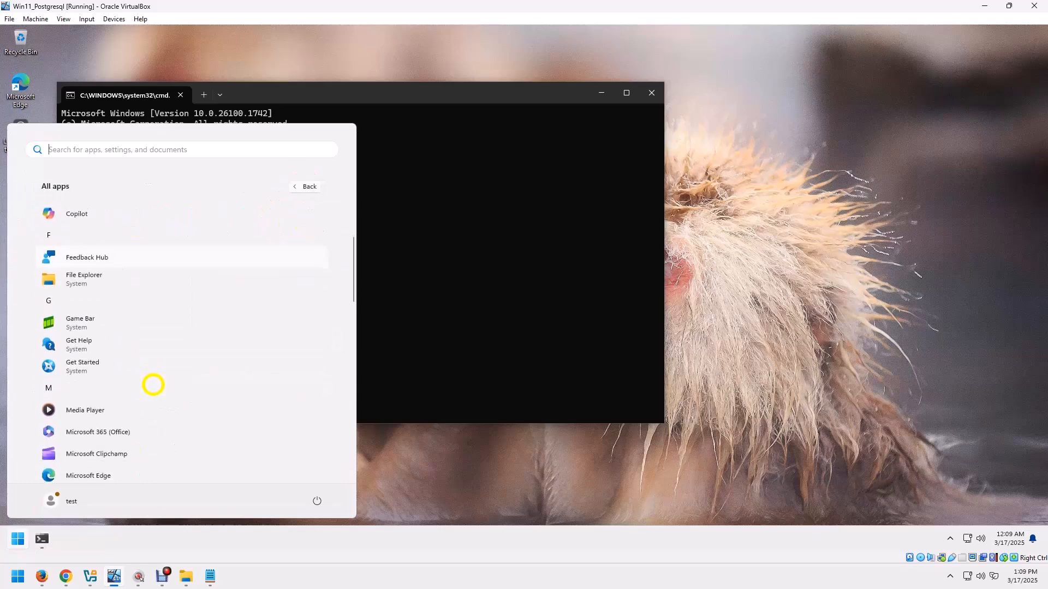
scroll(152, 385, down, 5)
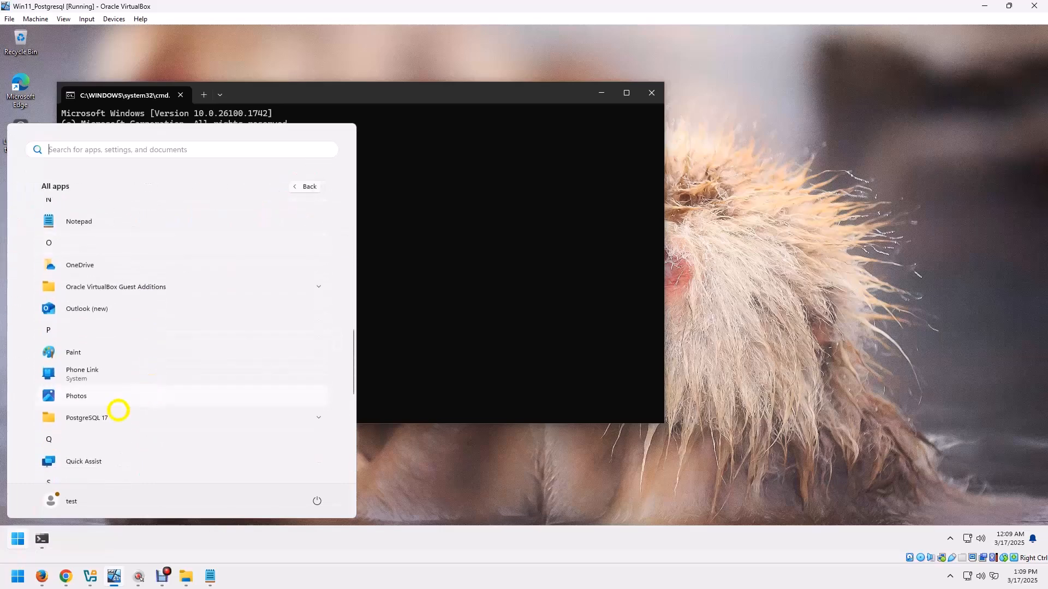
click(96, 417)
scroll(208, 415, down, 2)
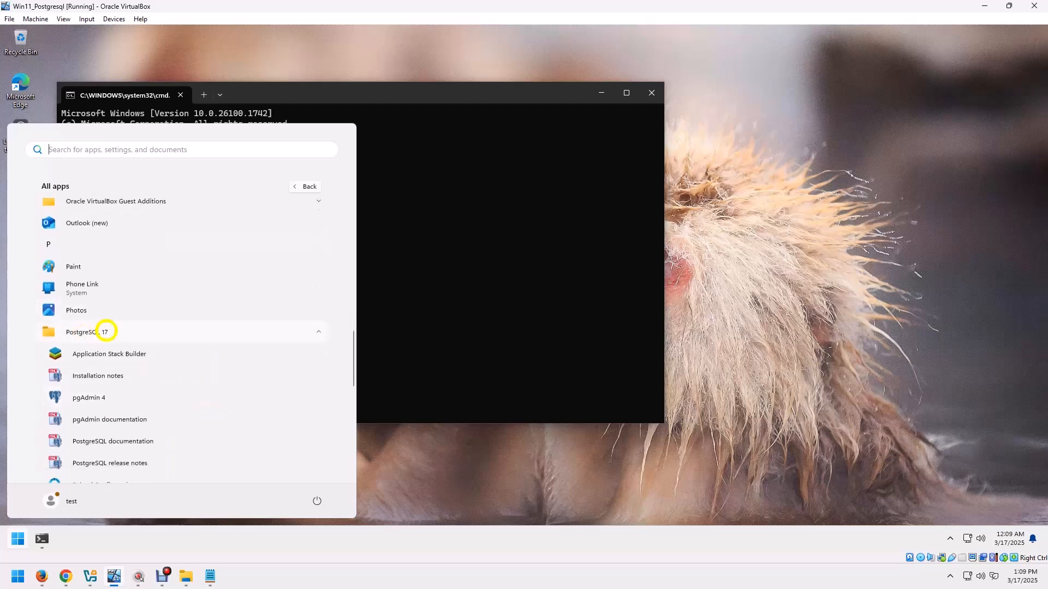
click(587, 150)
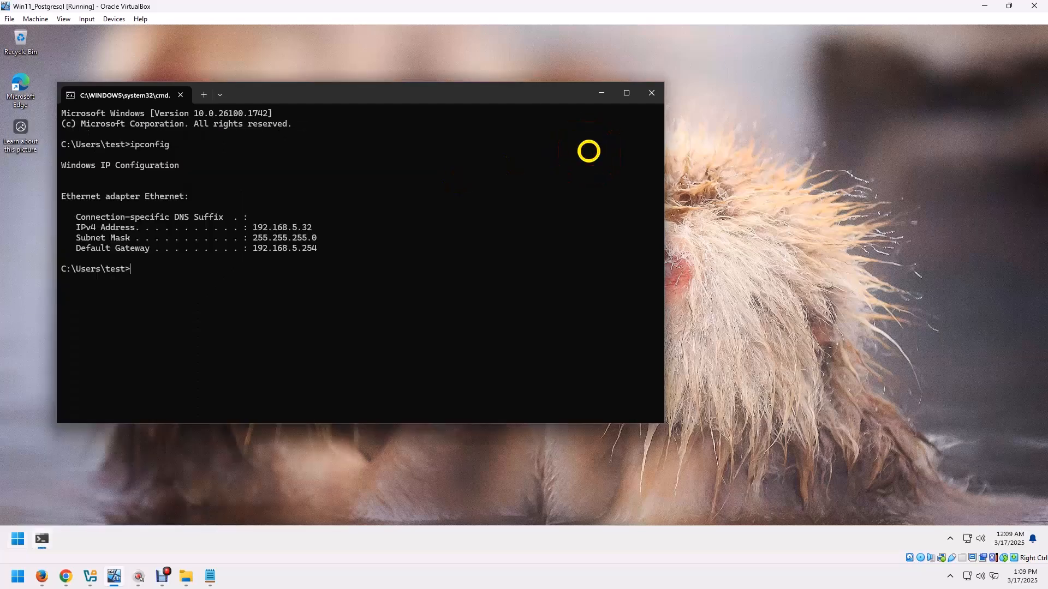
click(984, 6)
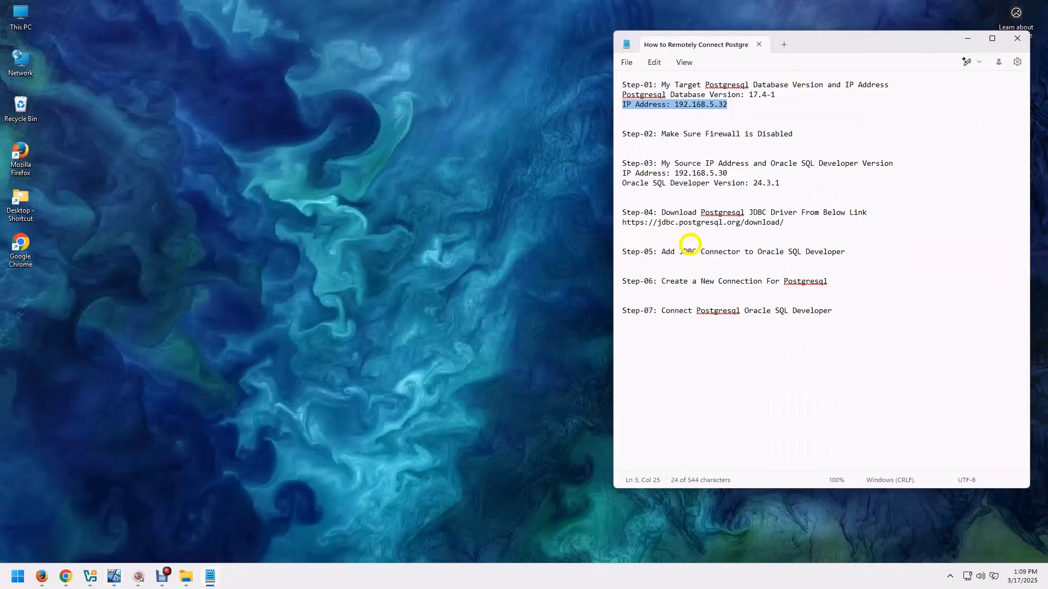
Search for "fire" in the Win11_Postgresql virtual machine and open the Firewall & network protection settings.
drag(661, 134, 790, 134)
click(115, 574)
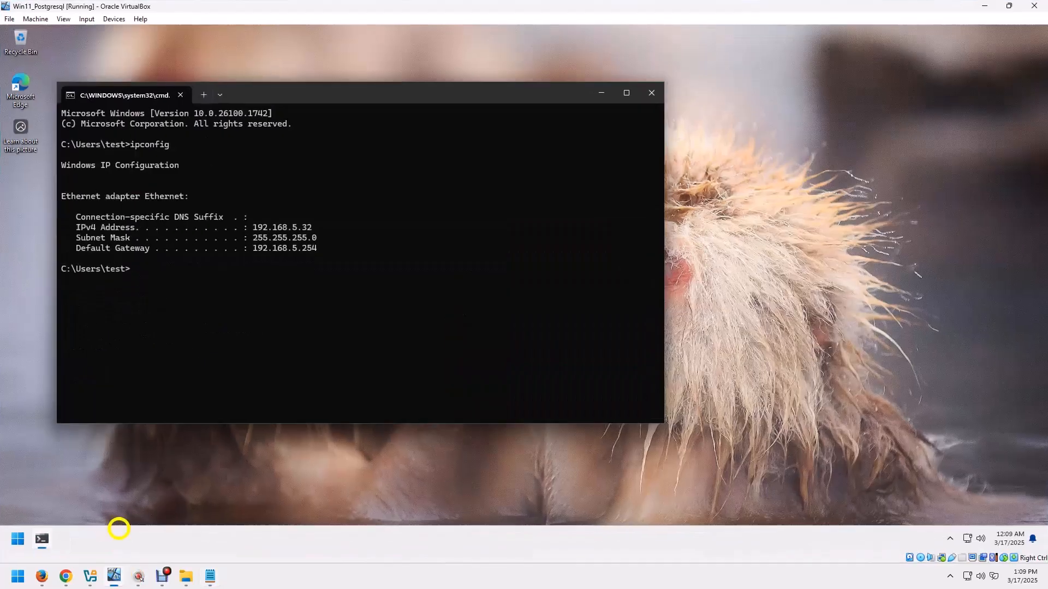
click(18, 539)
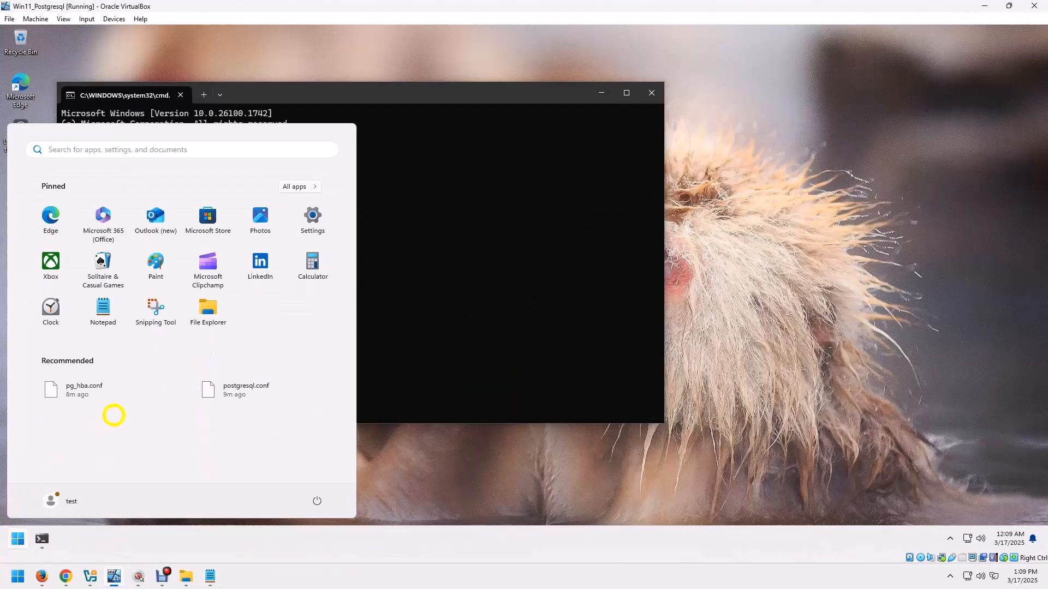
text(fiore)
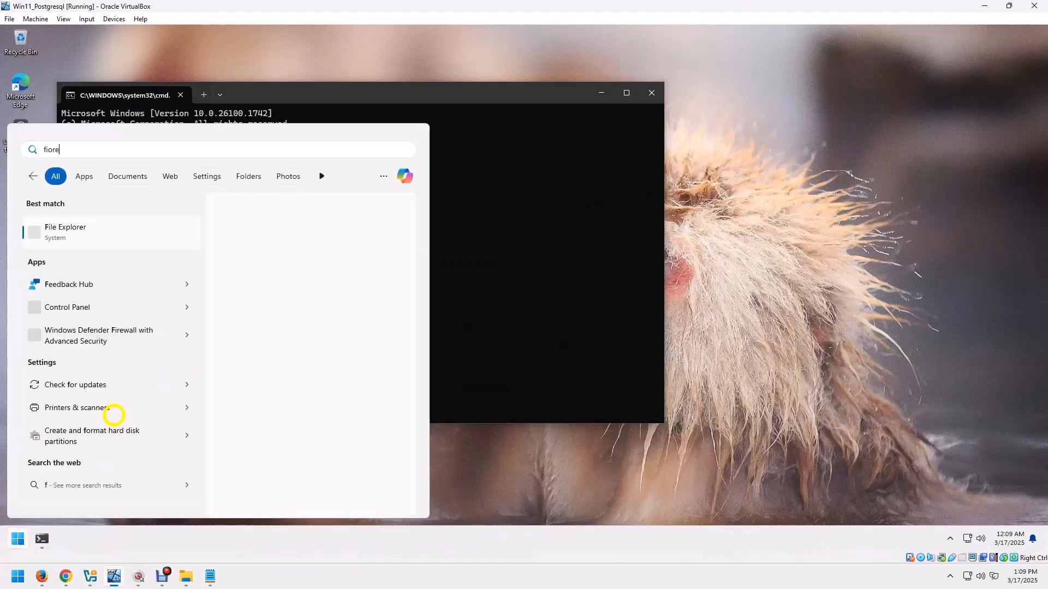
key(BackSpace)
key(BackSpace)
text(re)
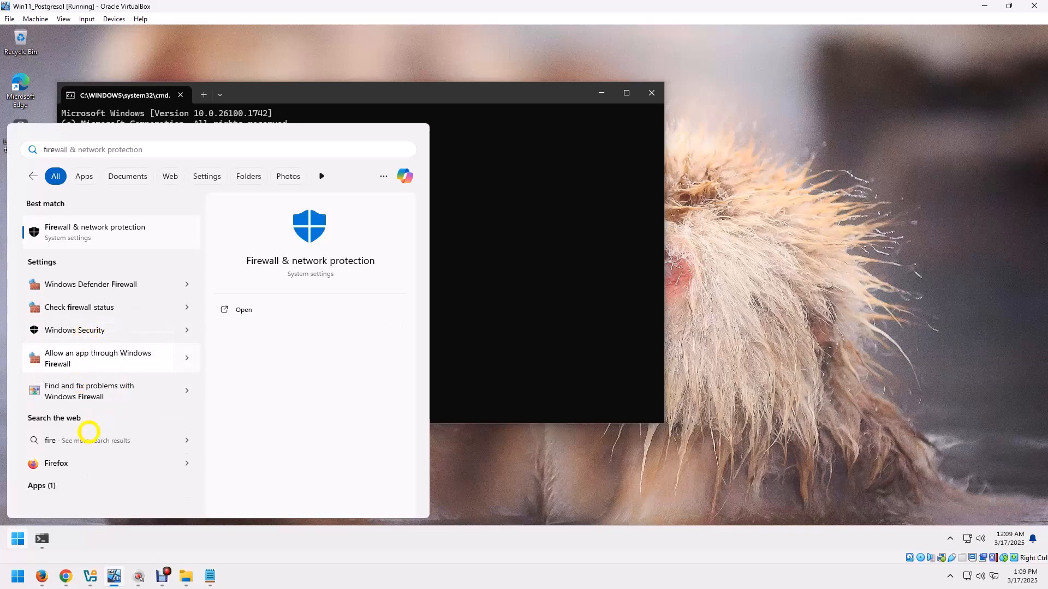
click(113, 233)
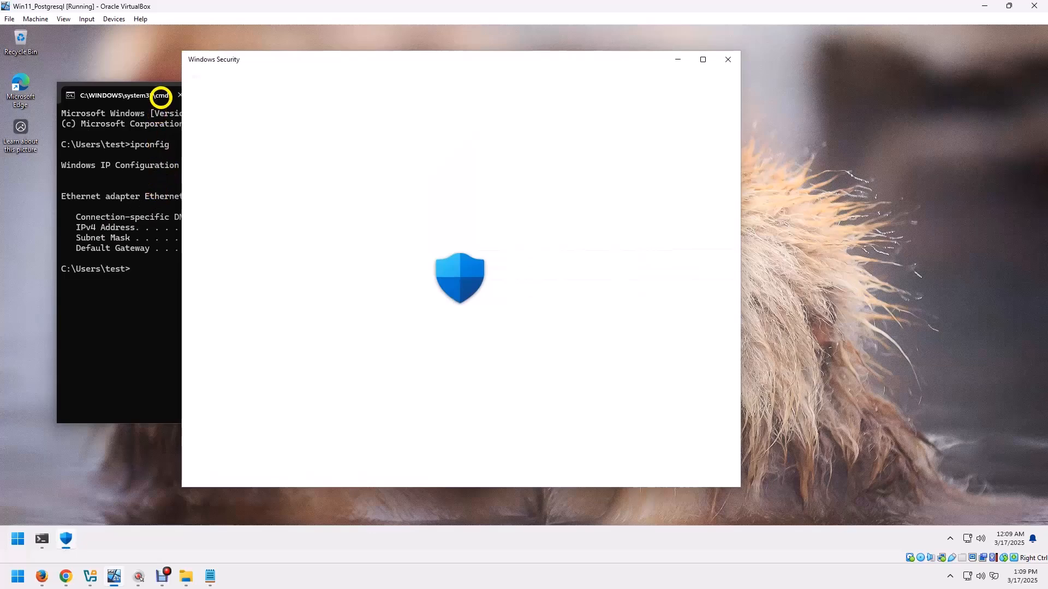
Check the firewall status of the domain, private and public networks, and return to the host's notes.
click(178, 94)
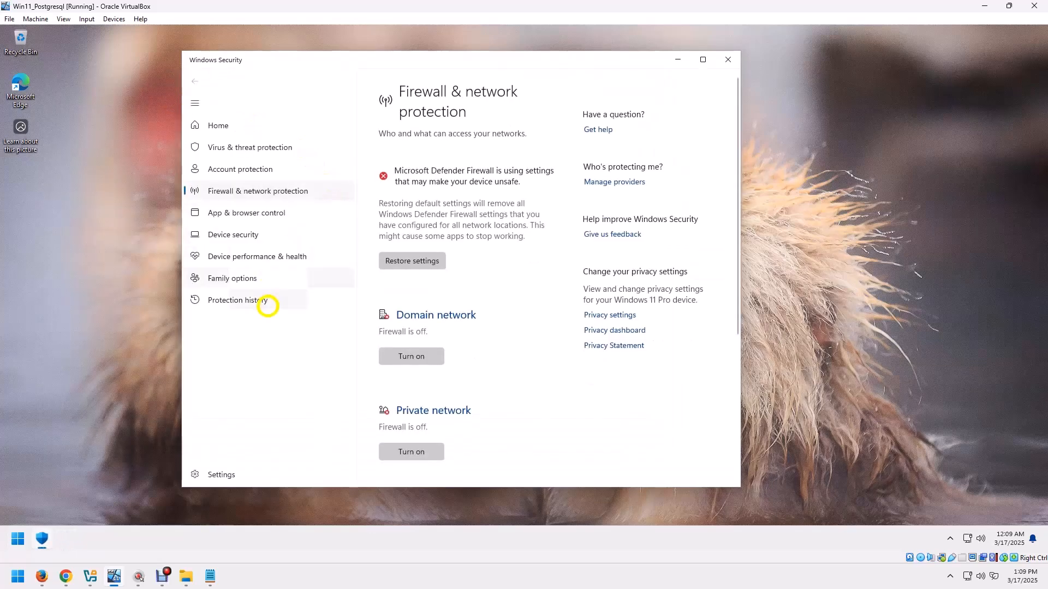
scroll(491, 273, down, 3)
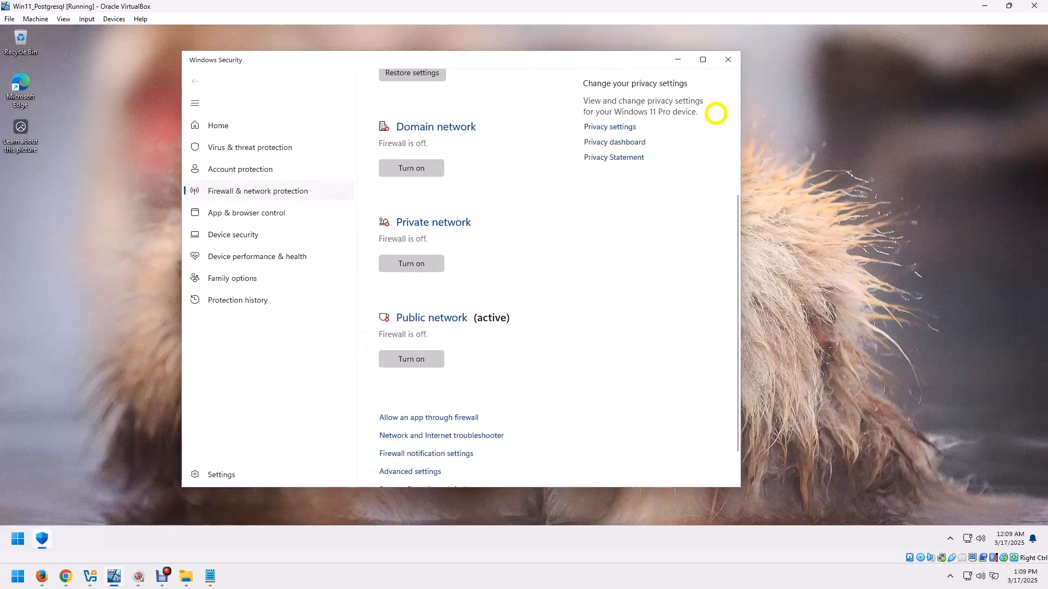
click(727, 59)
click(985, 8)
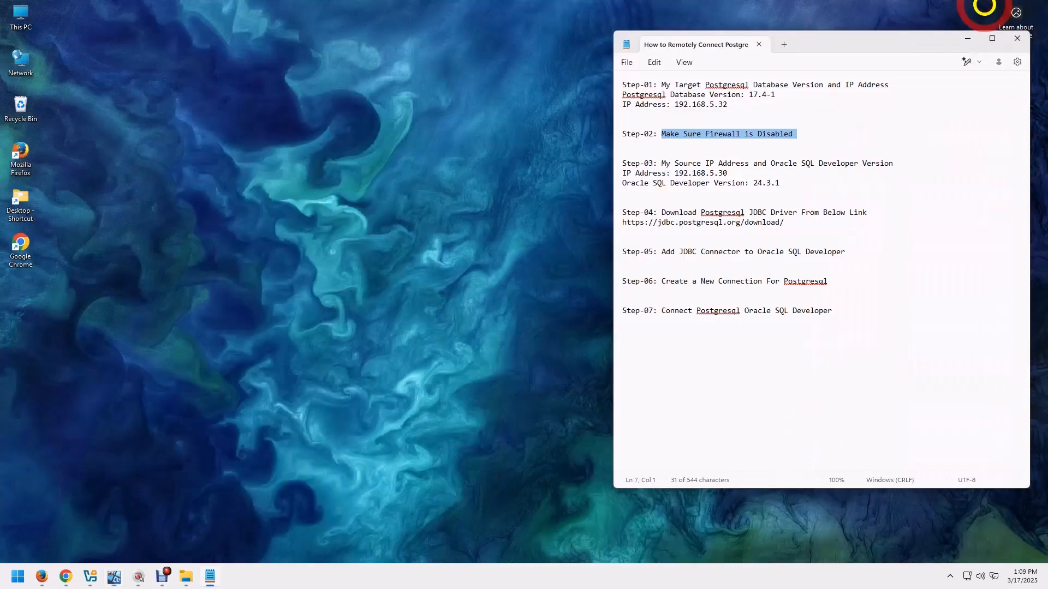
Review the Step-03 source details in the notes and run ipconfig on the host to check its IPv4 address.
drag(660, 162, 889, 162)
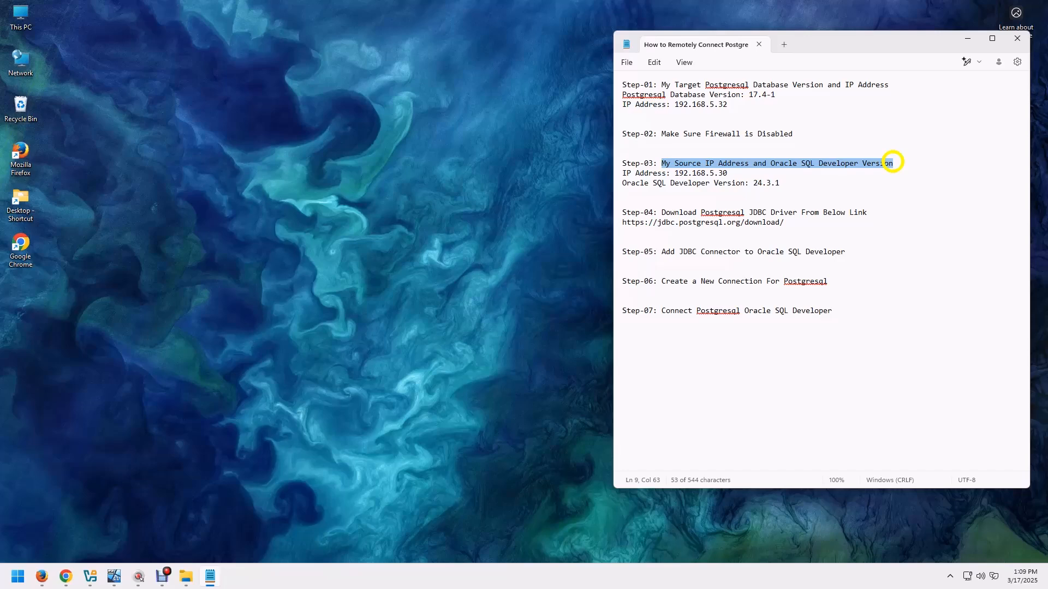
drag(675, 173, 778, 182)
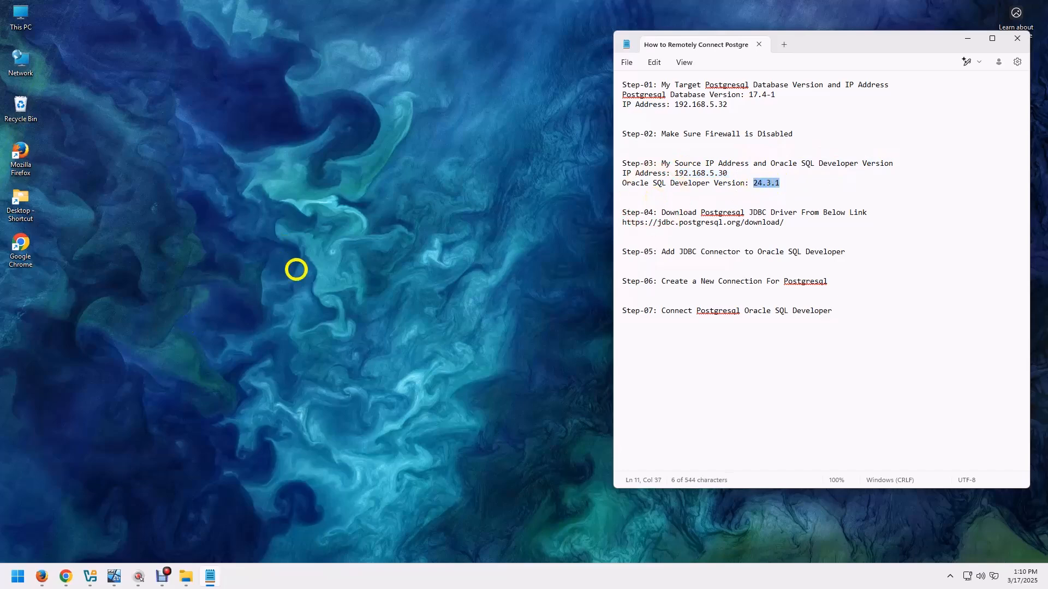
key(super+r)
text(cmd)
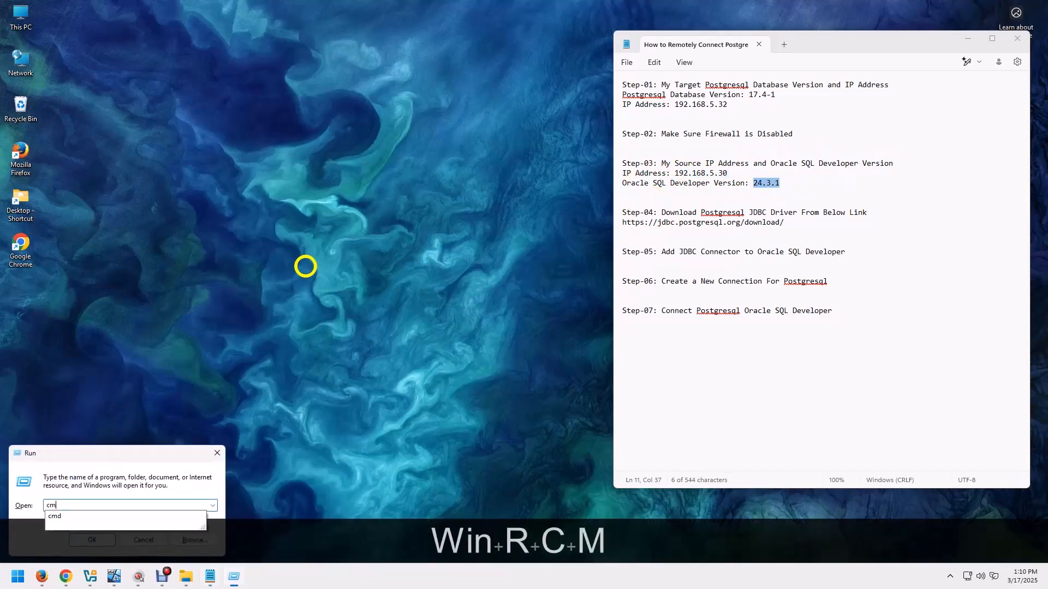
key(Return)
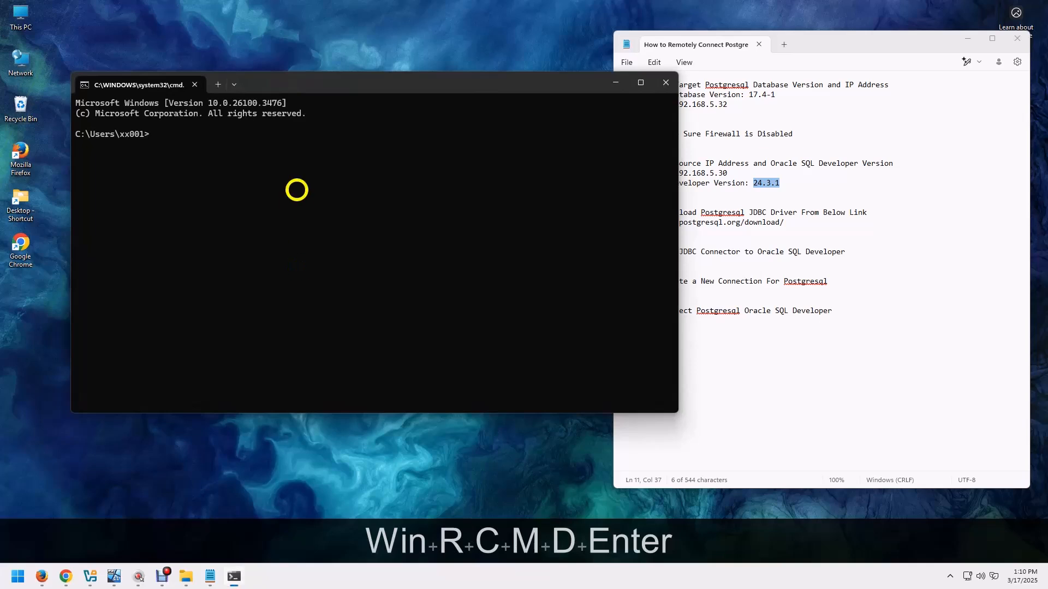
text(ip)
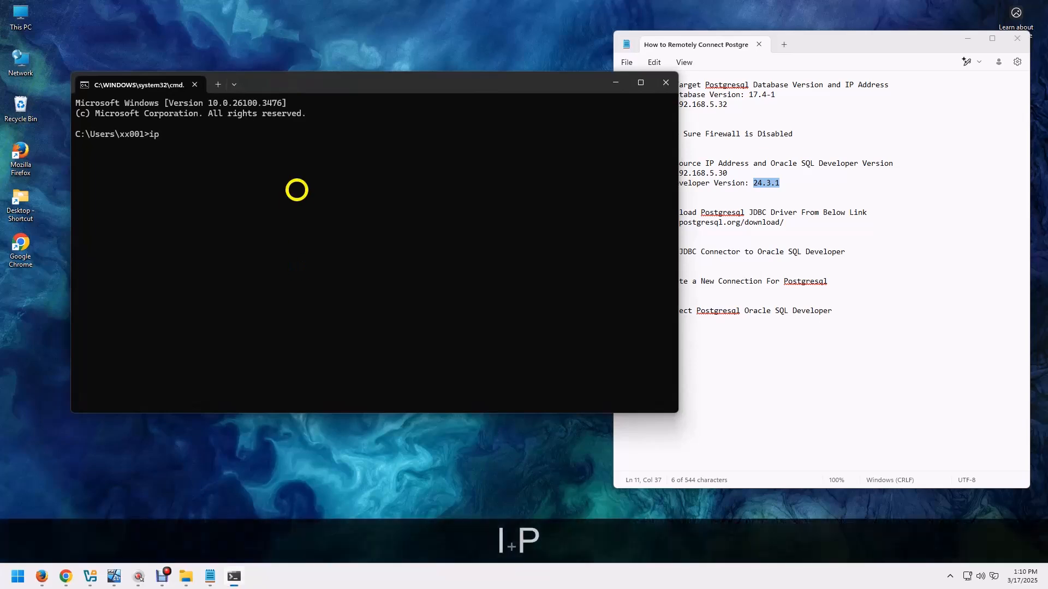
text(config)
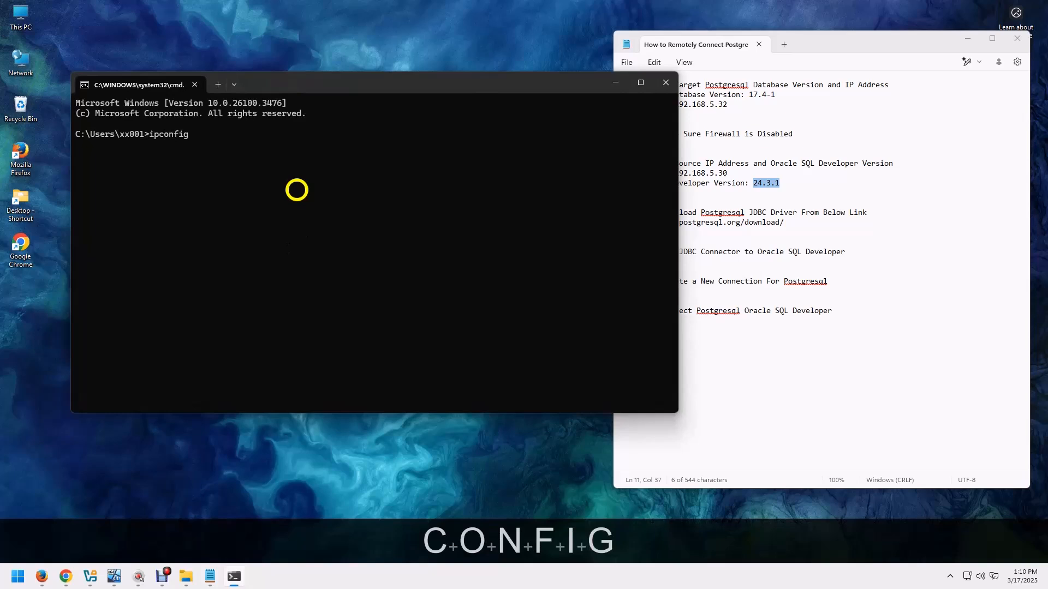
key(Return)
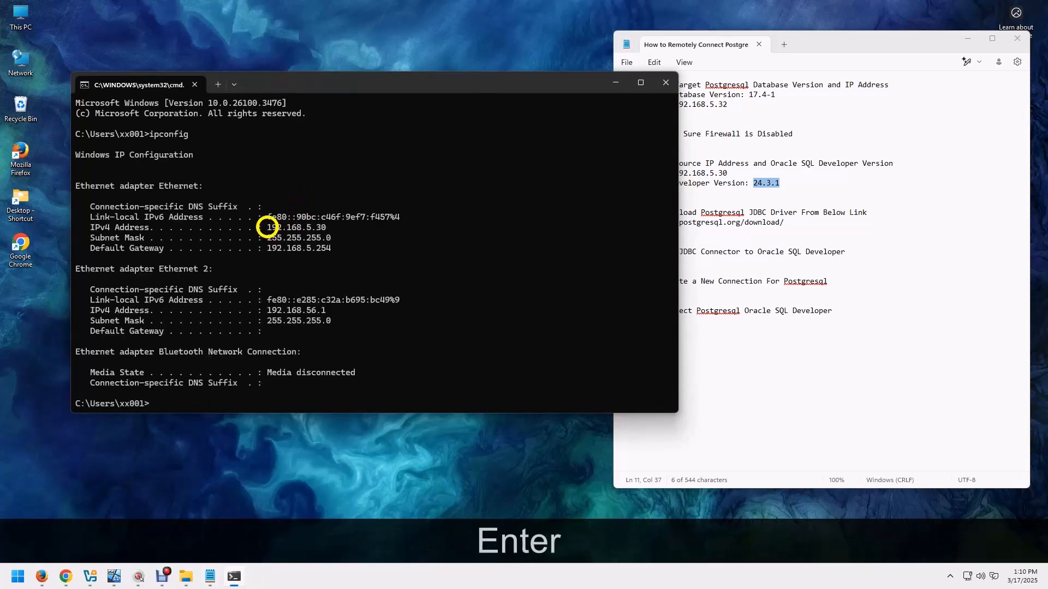
drag(267, 227, 323, 227)
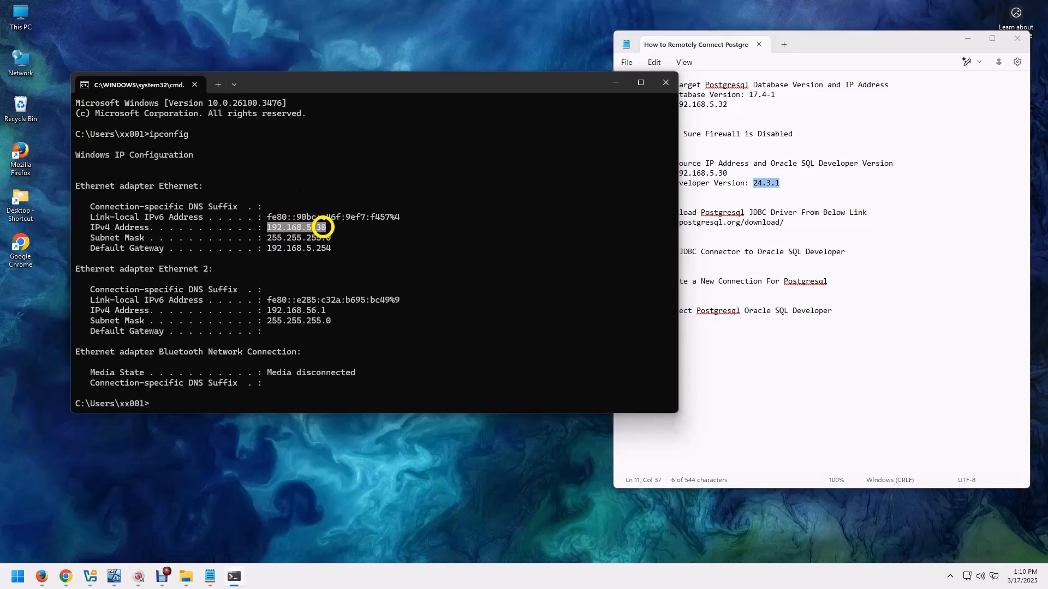
click(665, 83)
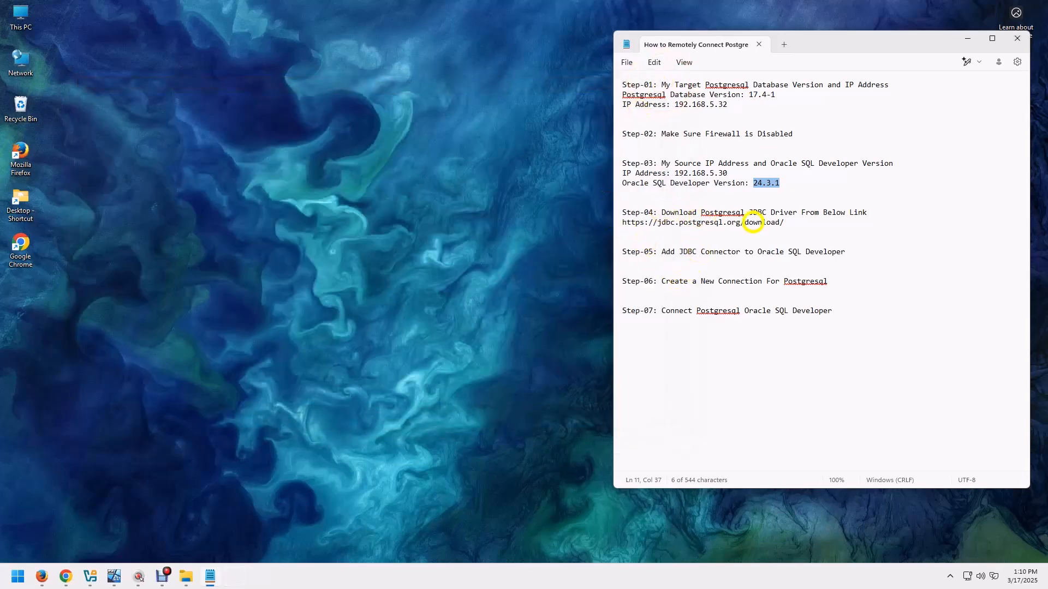
drag(784, 223, 601, 222)
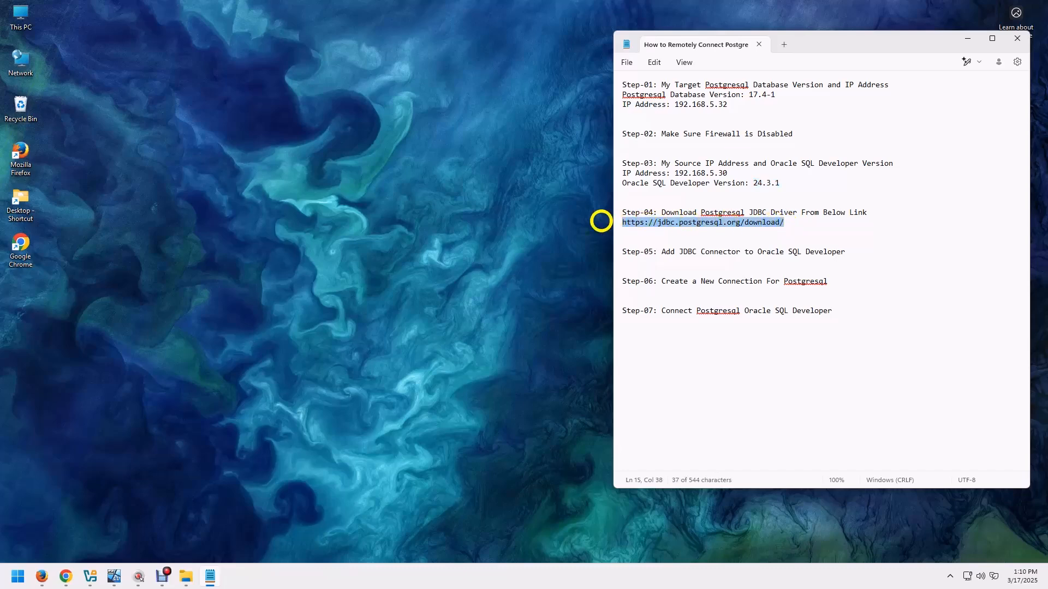
key(ctrl+c)
double_click(19, 247)
click(659, 45)
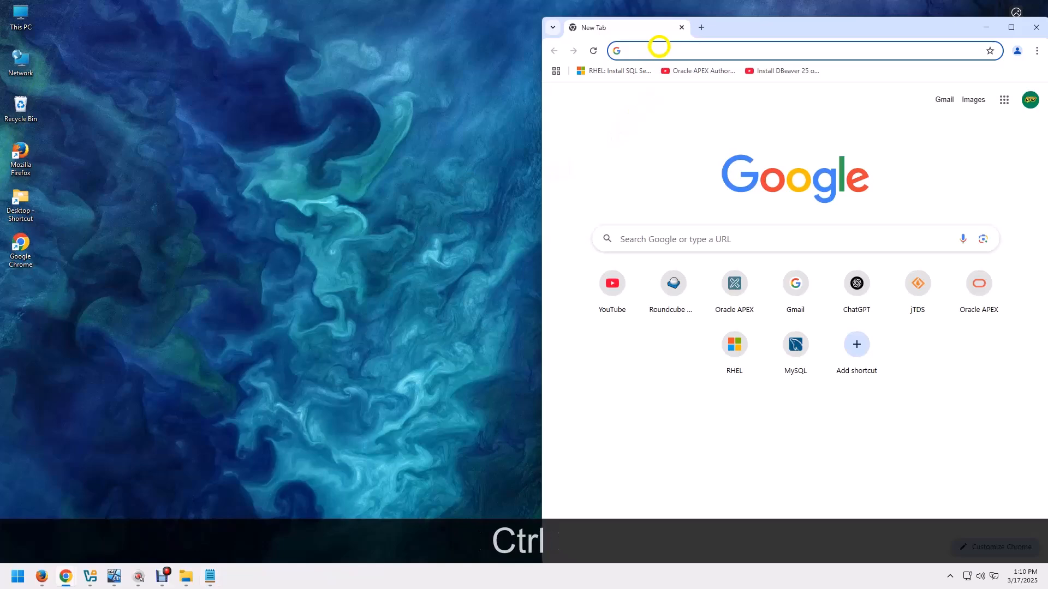
key(ctrl+v)
key(Return)
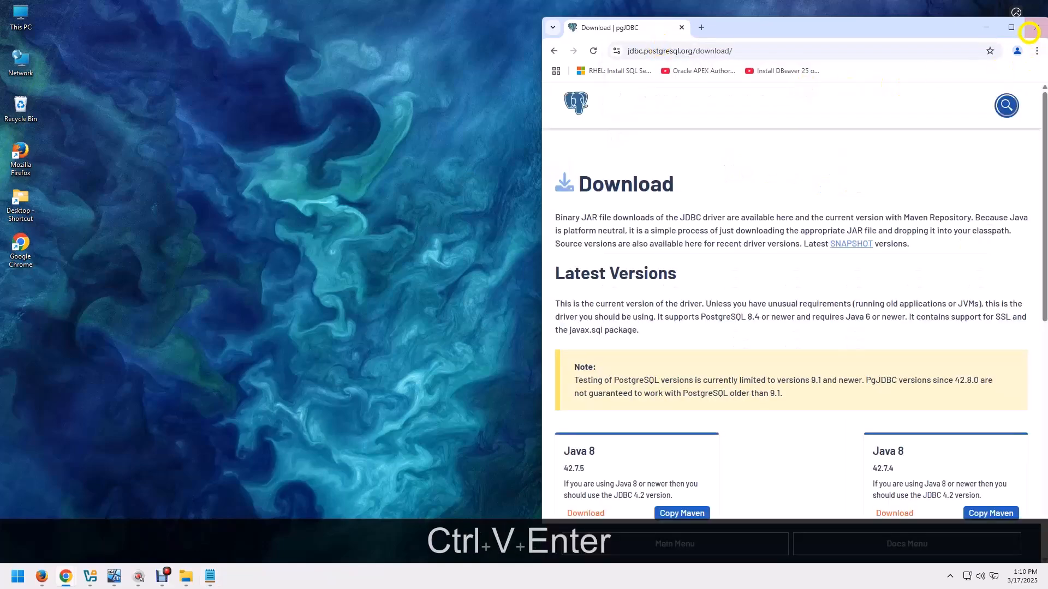
Look through the latest JDBC driver versions on the maximized download page, and close the browser.
click(1011, 26)
scroll(328, 339, down, 2)
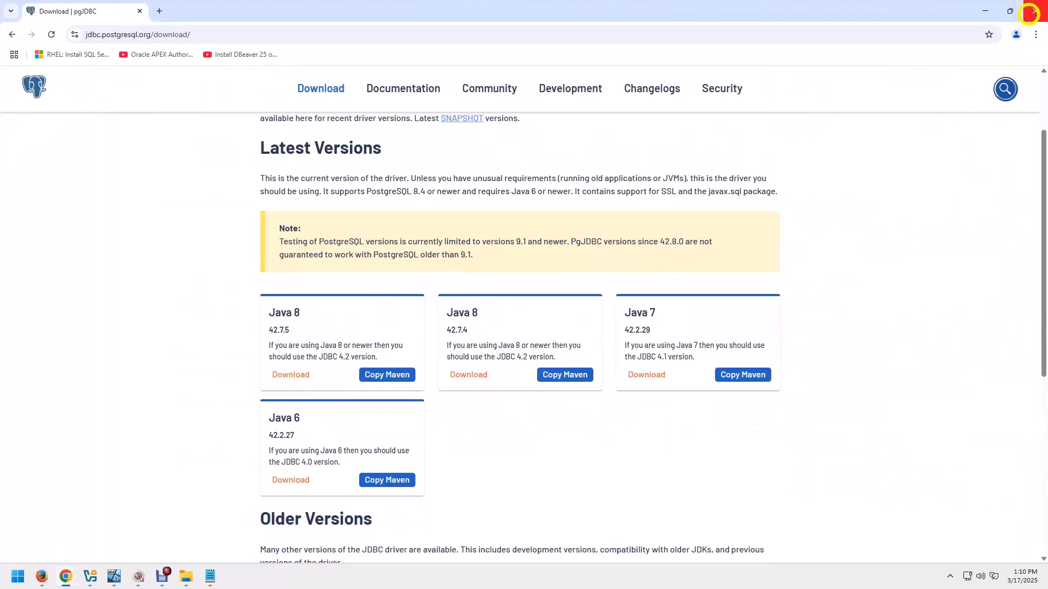
click(1029, 12)
Restore postgresql-42.7.5.jar and the sqldeveloper folder from the Recycle Bin to the desktop, and close the Recycle Bin.
double_click(20, 105)
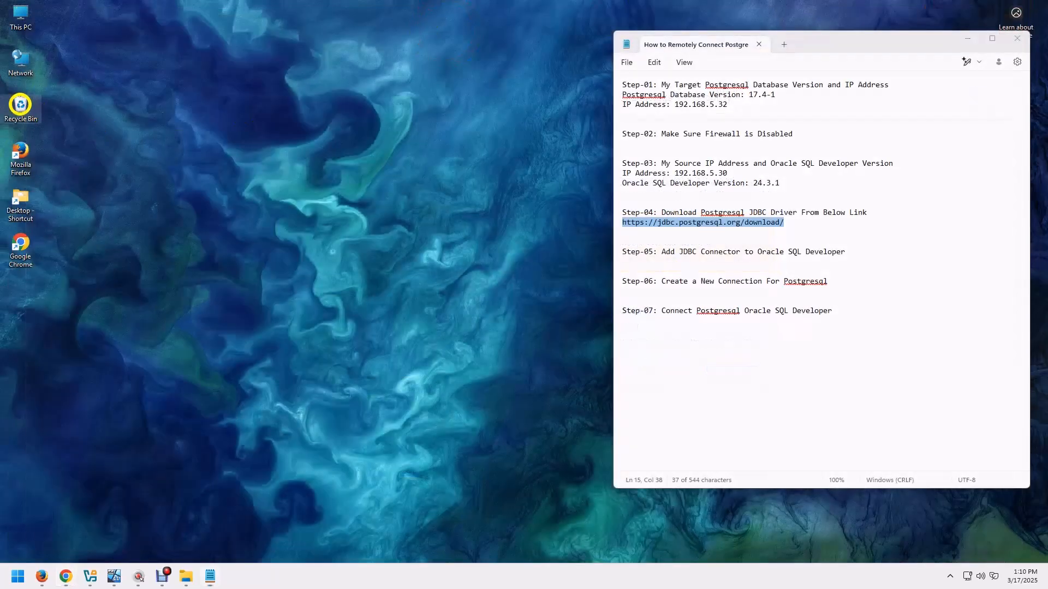
click(398, 251)
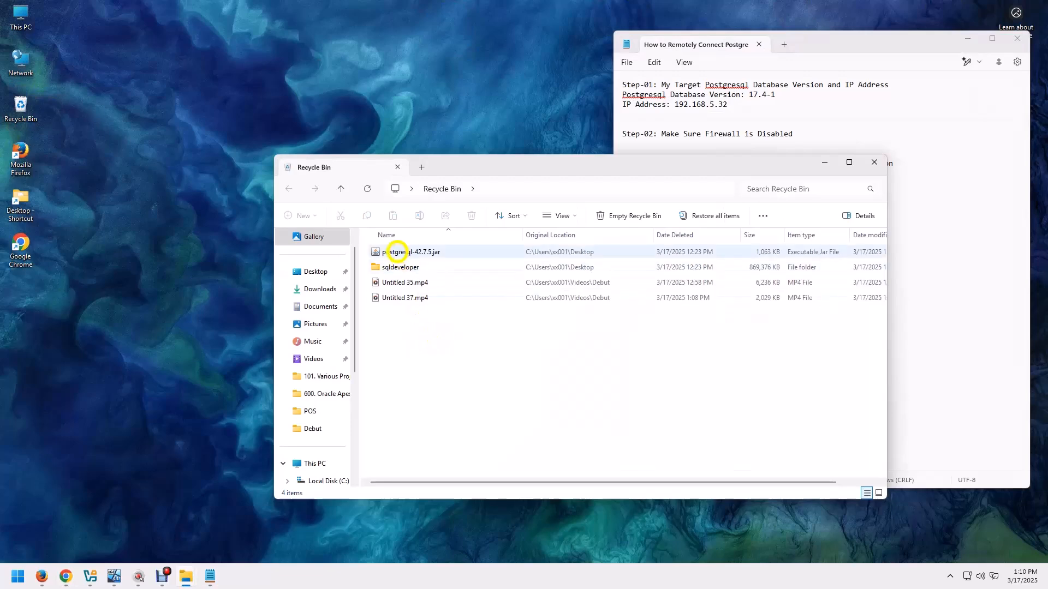
ctrl+click(392, 267)
right_click(391, 267)
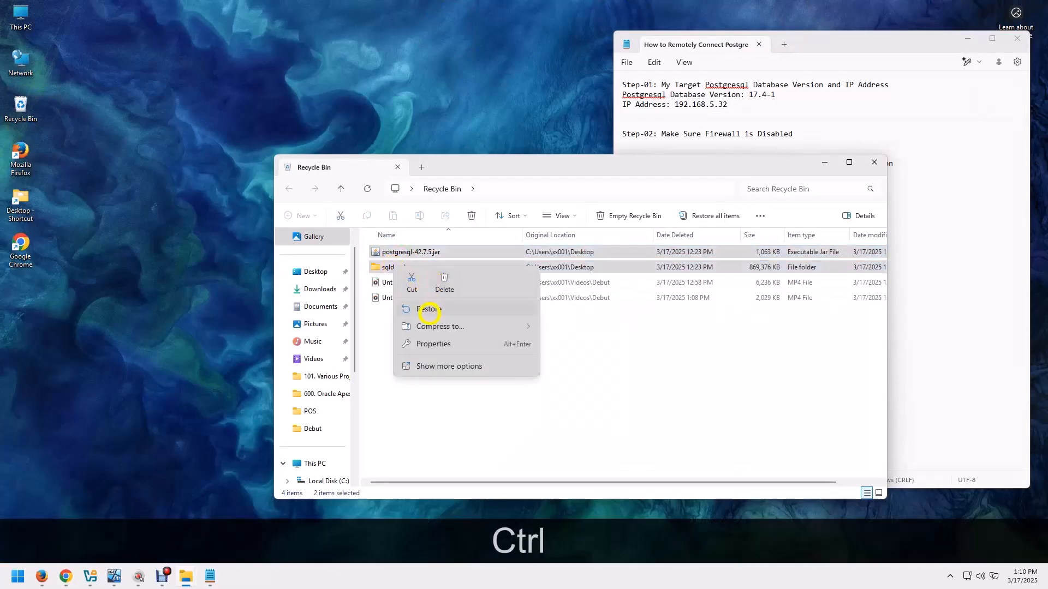
click(430, 309)
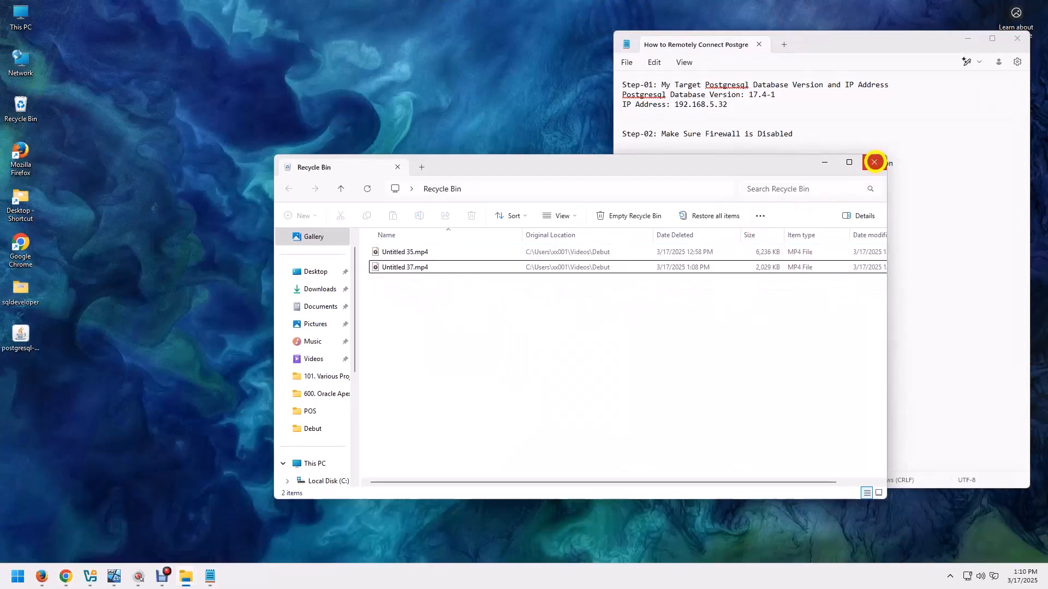
click(874, 162)
Highlight the Step-05 heading in the notes and launch sqldeveloper.exe from the sqldeveloper folder on the desktop.
drag(662, 252, 837, 252)
double_click(22, 303)
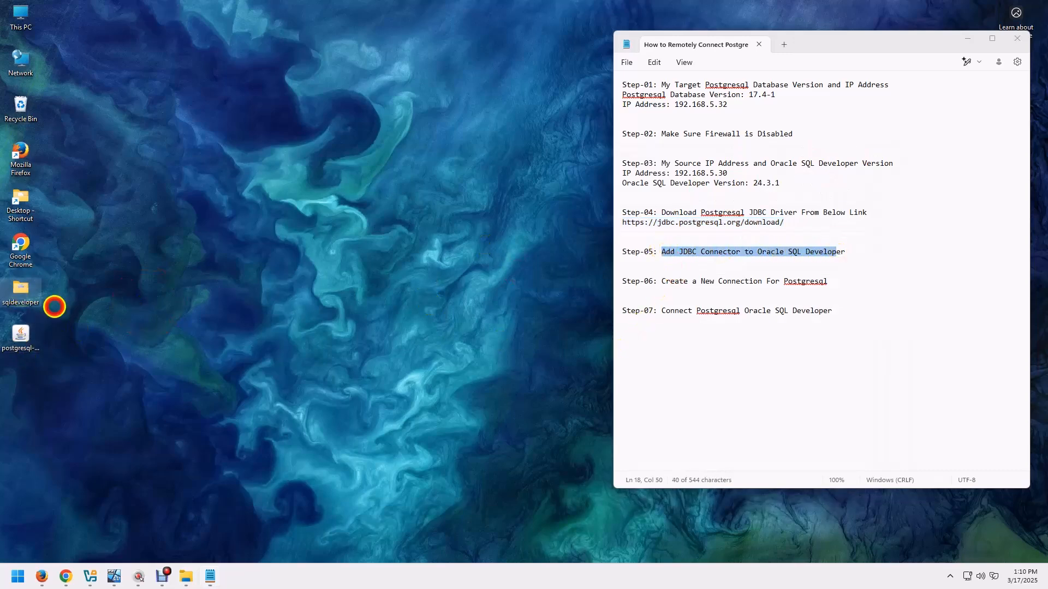
scroll(458, 392, down, 3)
scroll(459, 392, down, 1)
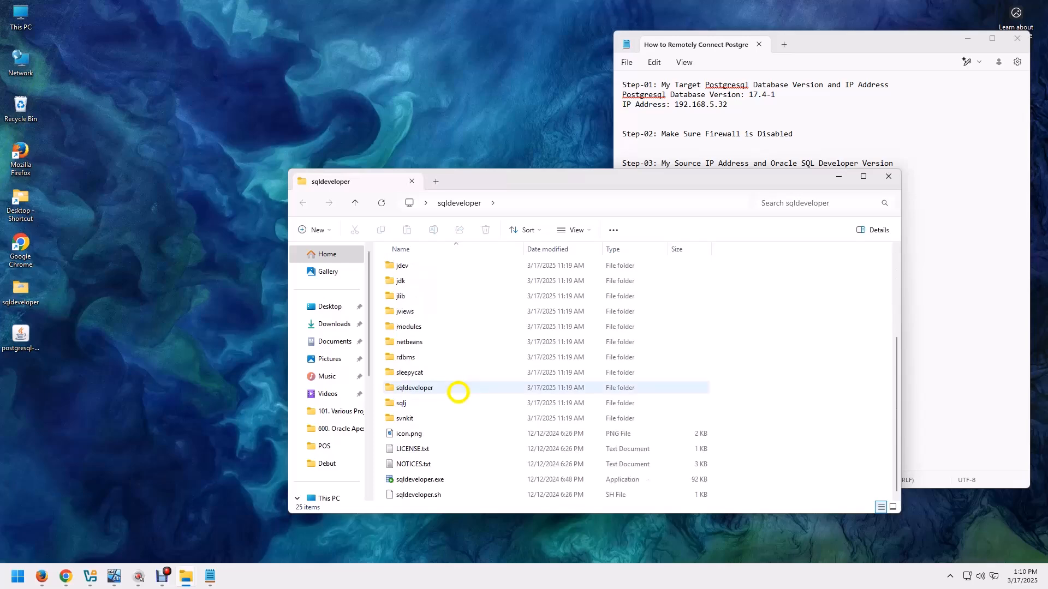
click(402, 480)
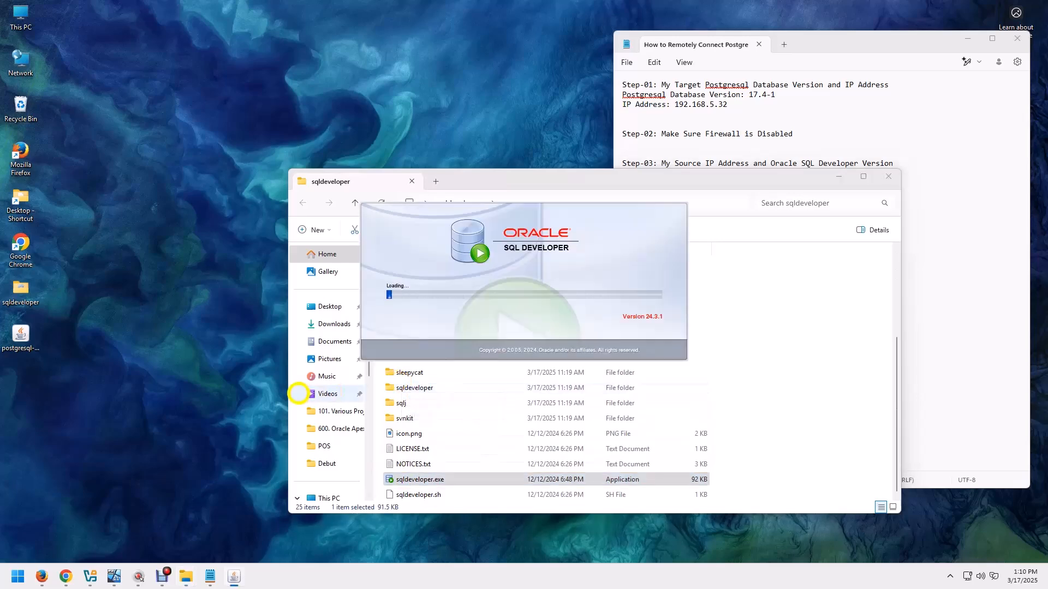
click(19, 341)
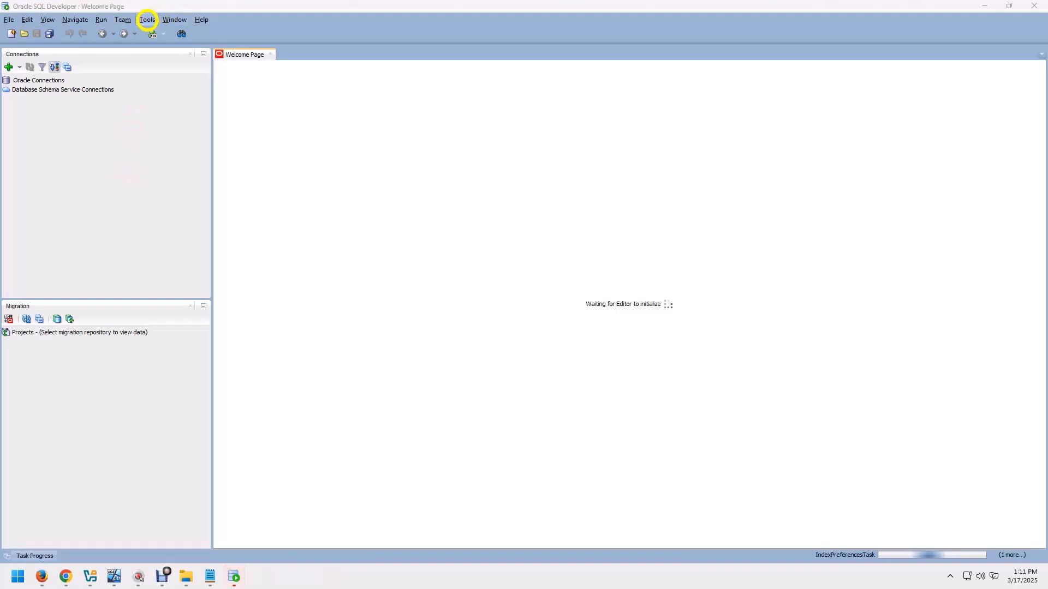
Open the Third Party JDBC Drivers settings in the Database section of the preferences.
click(147, 19)
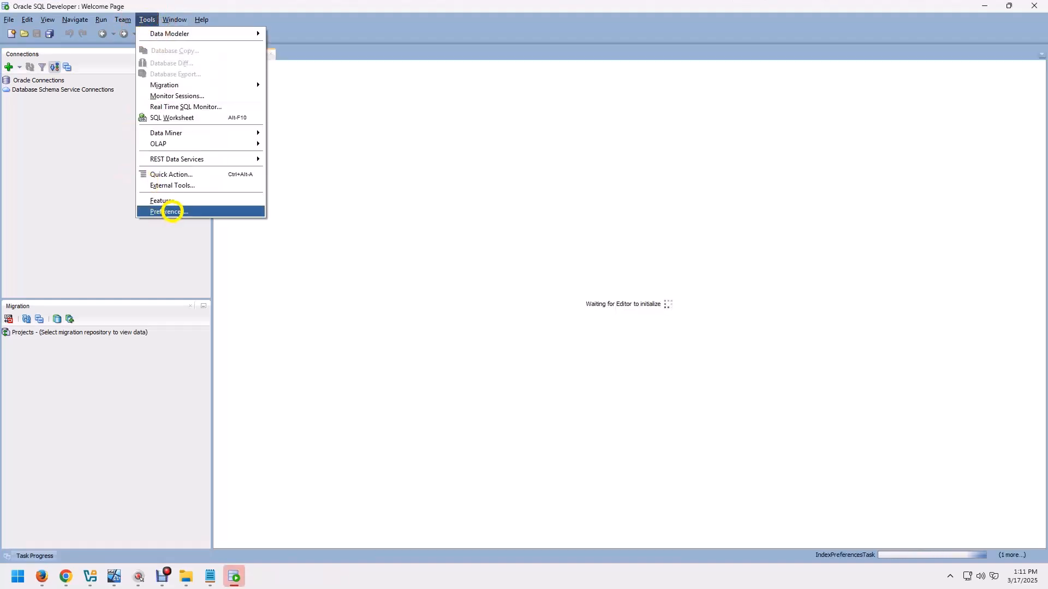
click(170, 212)
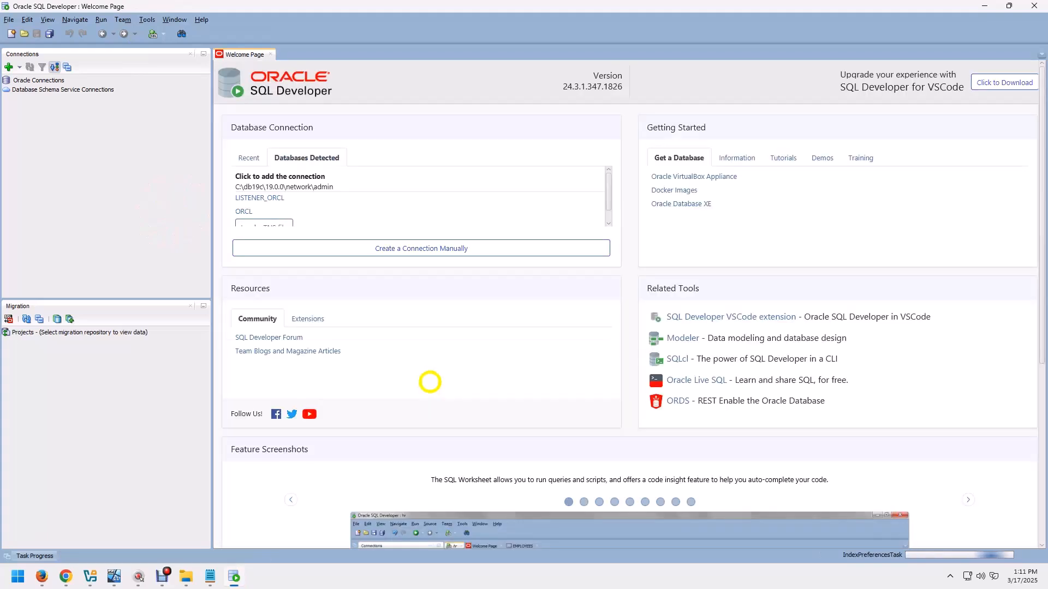
click(347, 232)
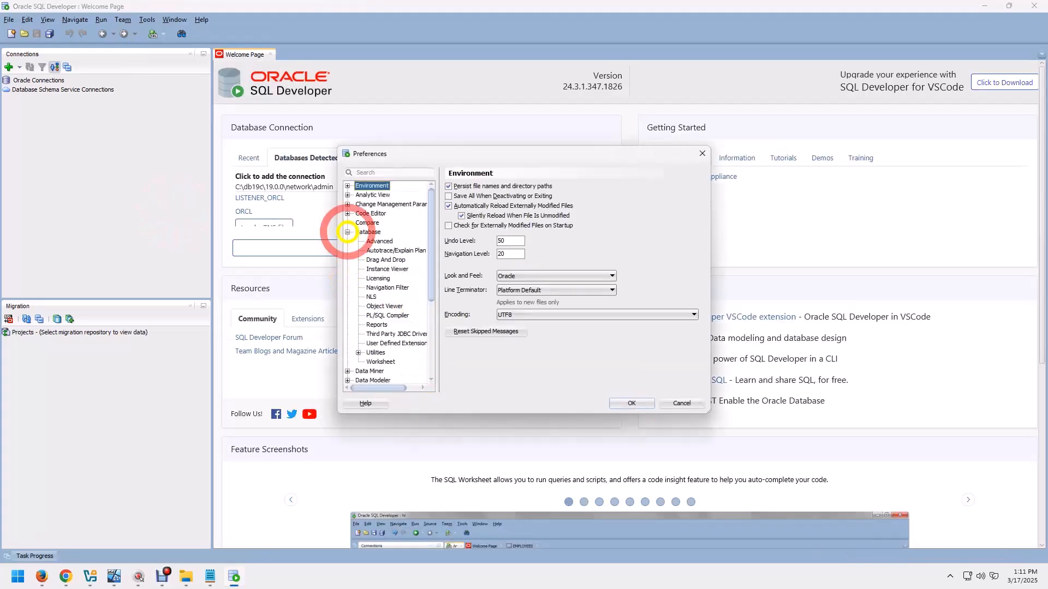
click(412, 333)
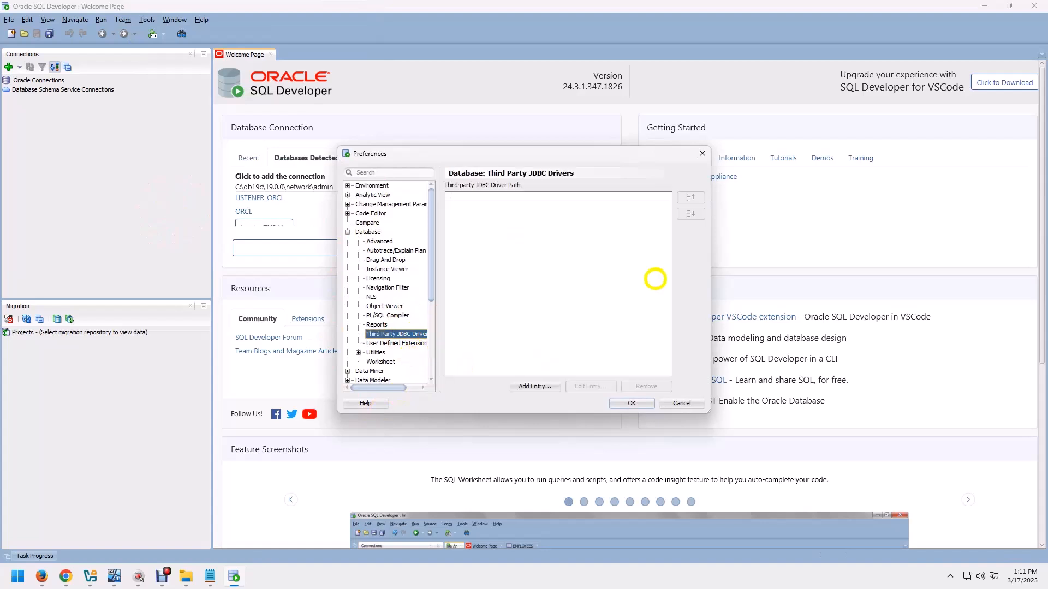
Add postgresql-42.7.5.jar from the Desktop folder as a third-party JDBC driver and save the preferences.
click(535, 387)
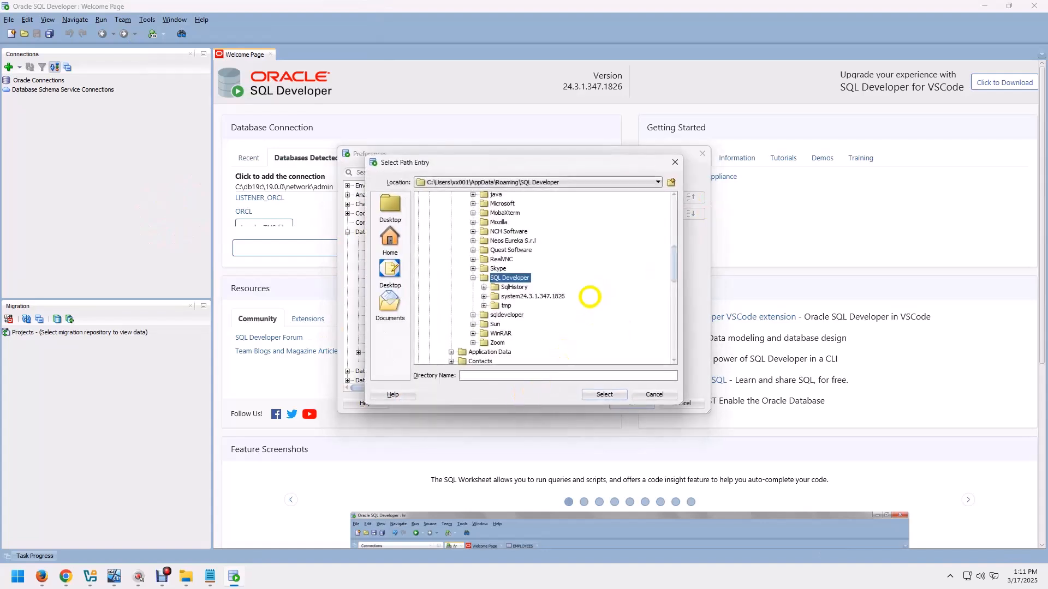
scroll(585, 300, up, 2)
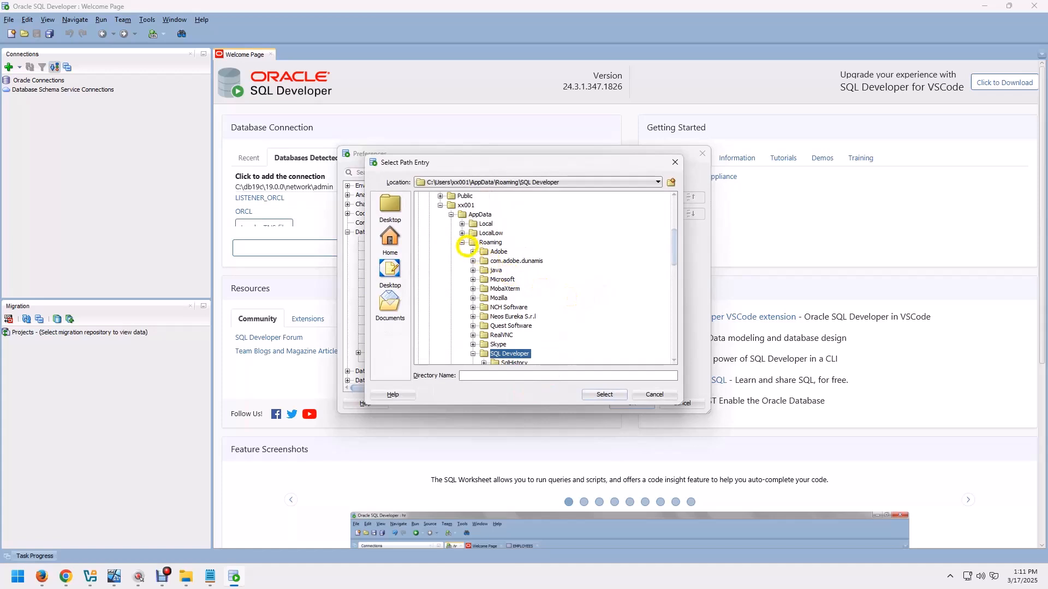
double_click(470, 245)
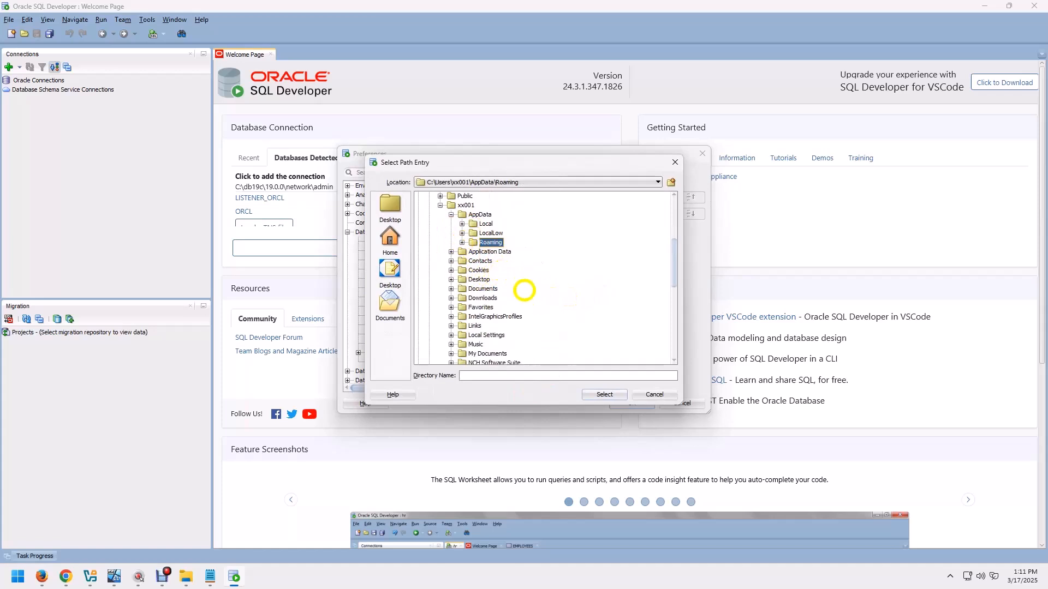
double_click(468, 279)
click(521, 288)
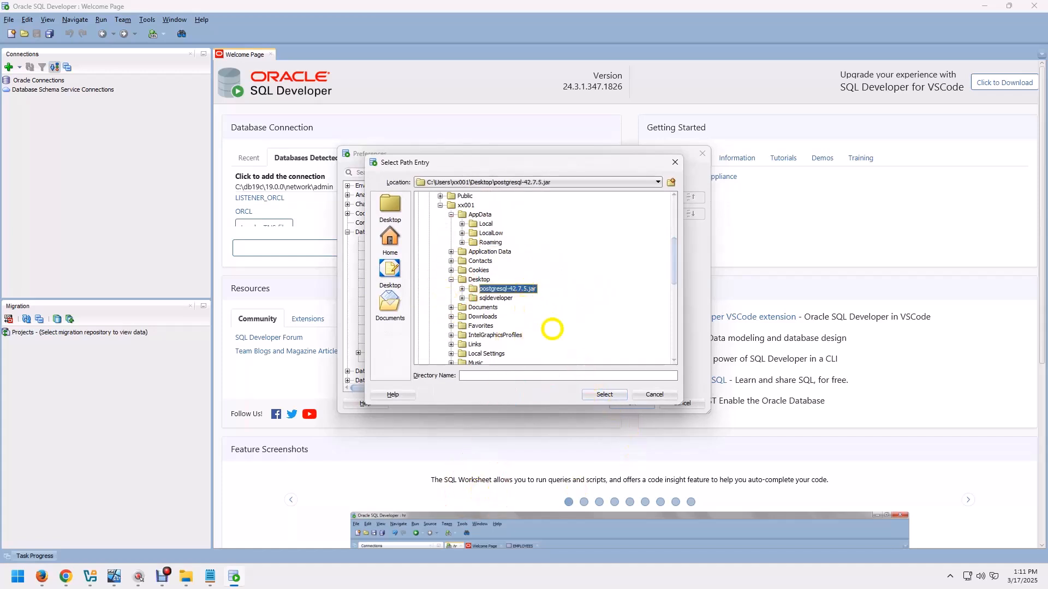
click(603, 395)
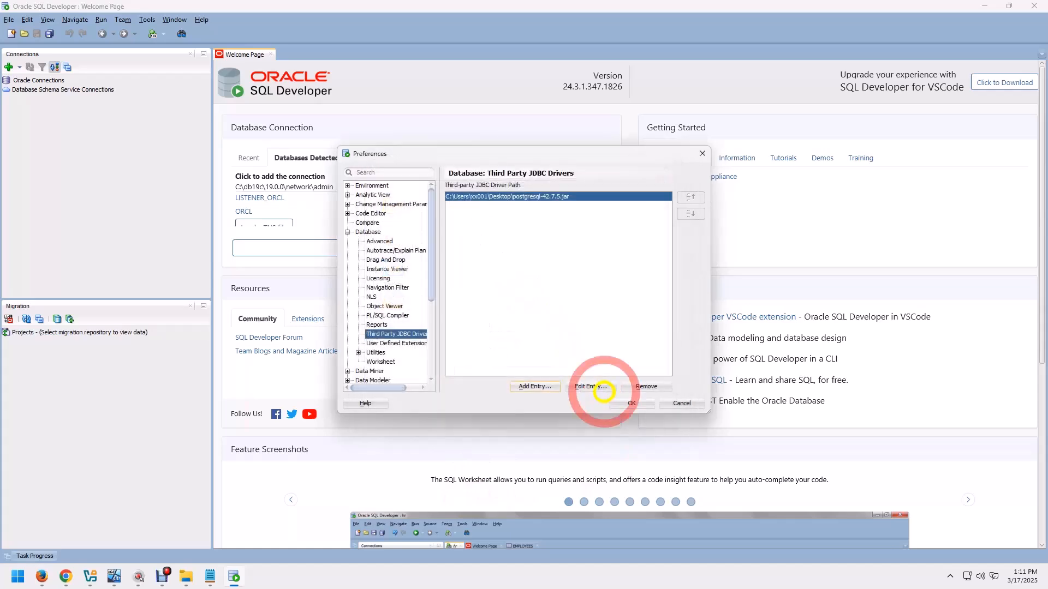
click(630, 403)
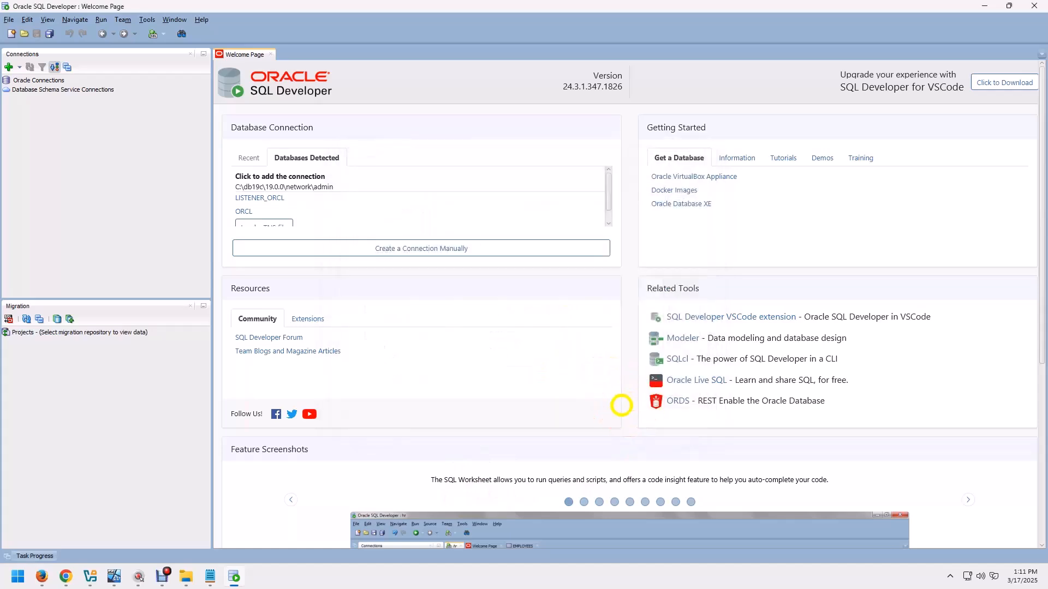
Highlight the Step-06 heading in the notes and start a new database connection named postgres.
click(209, 577)
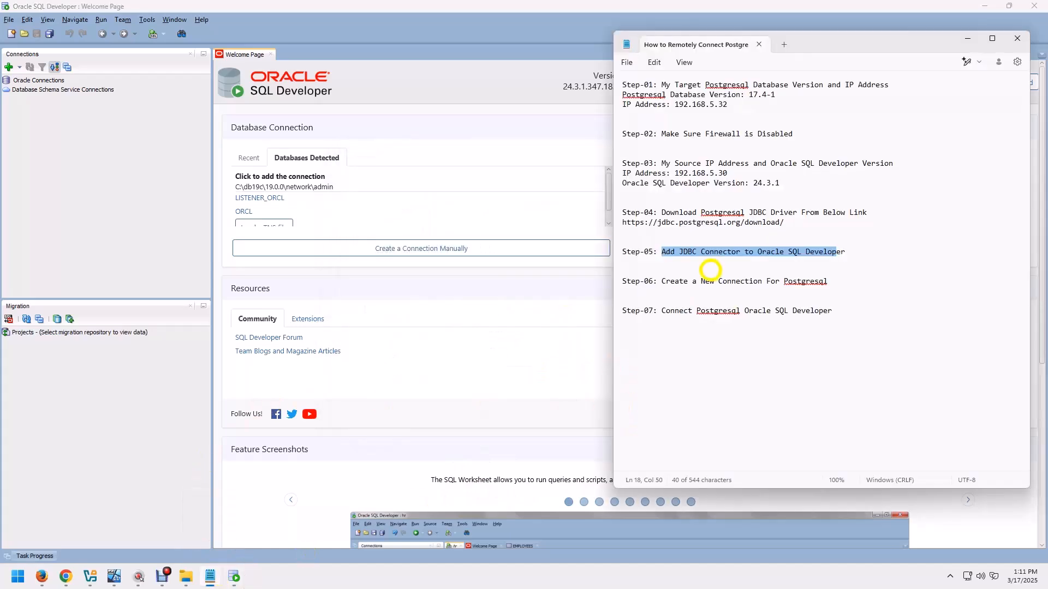
drag(662, 281, 841, 279)
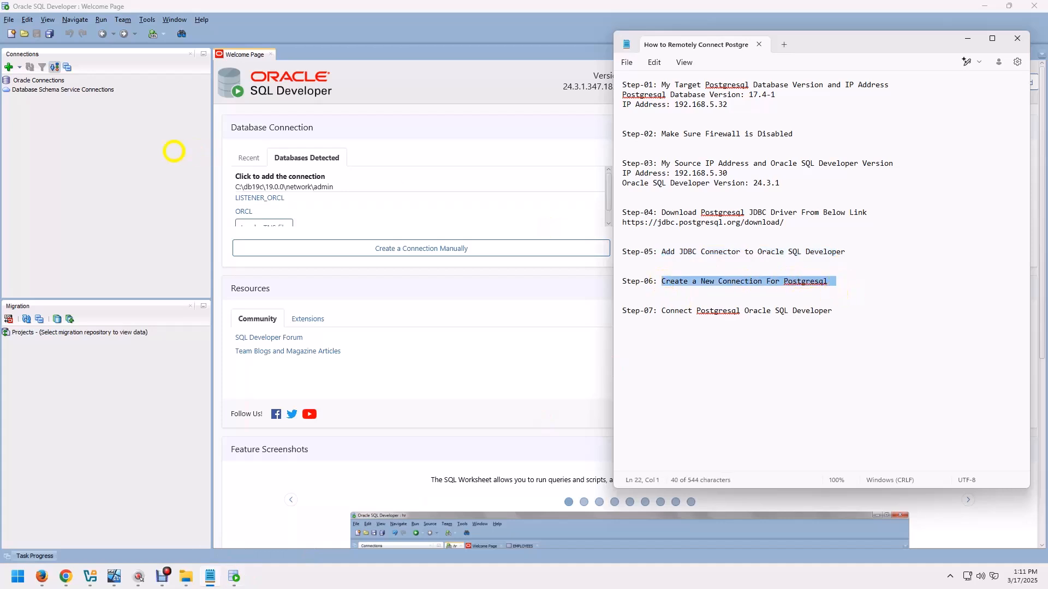
click(9, 67)
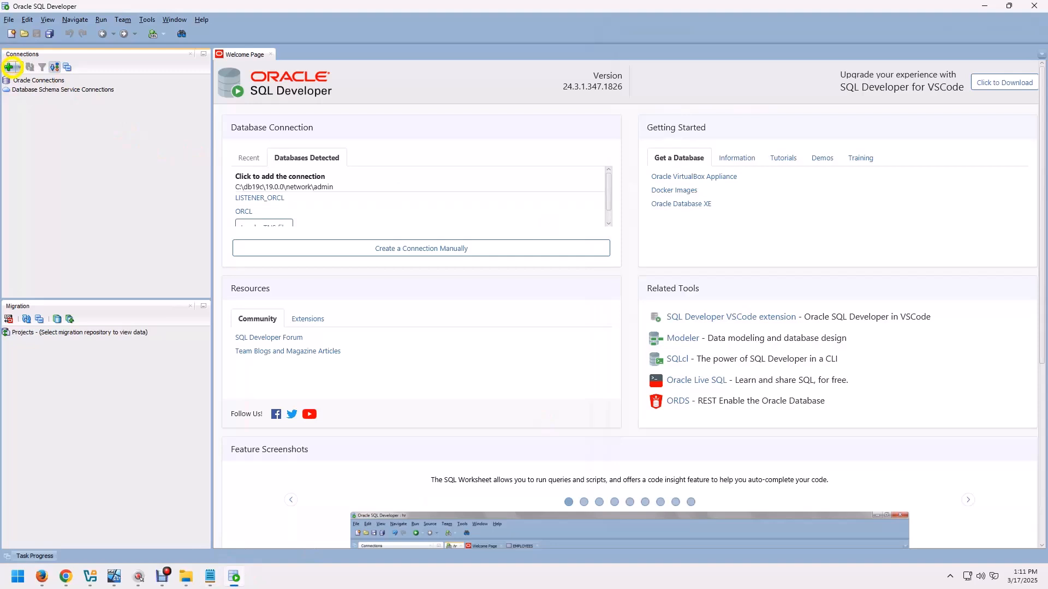
click(8, 66)
text(postre)
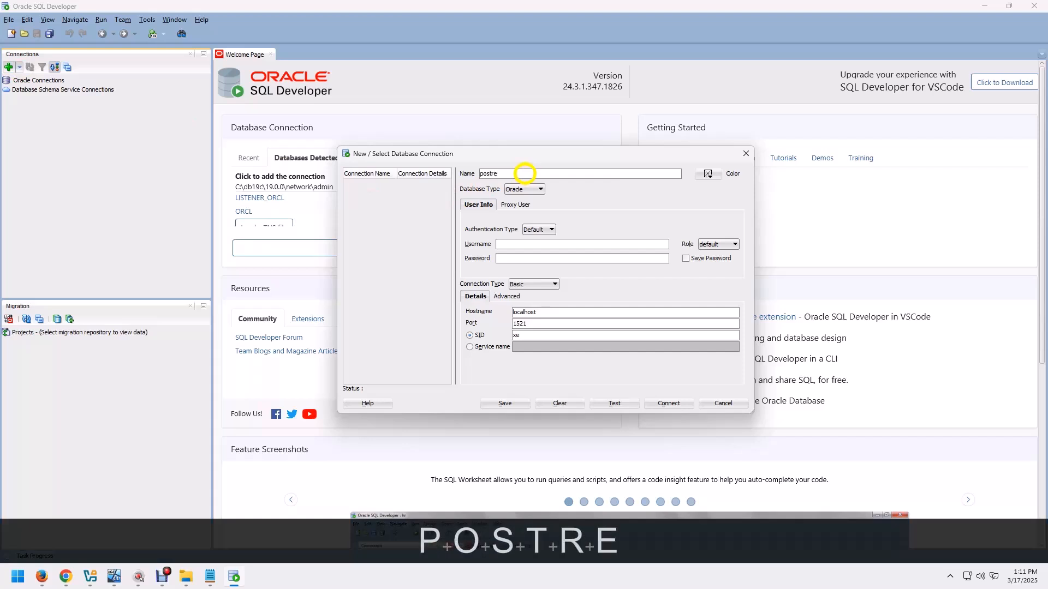
text(s)
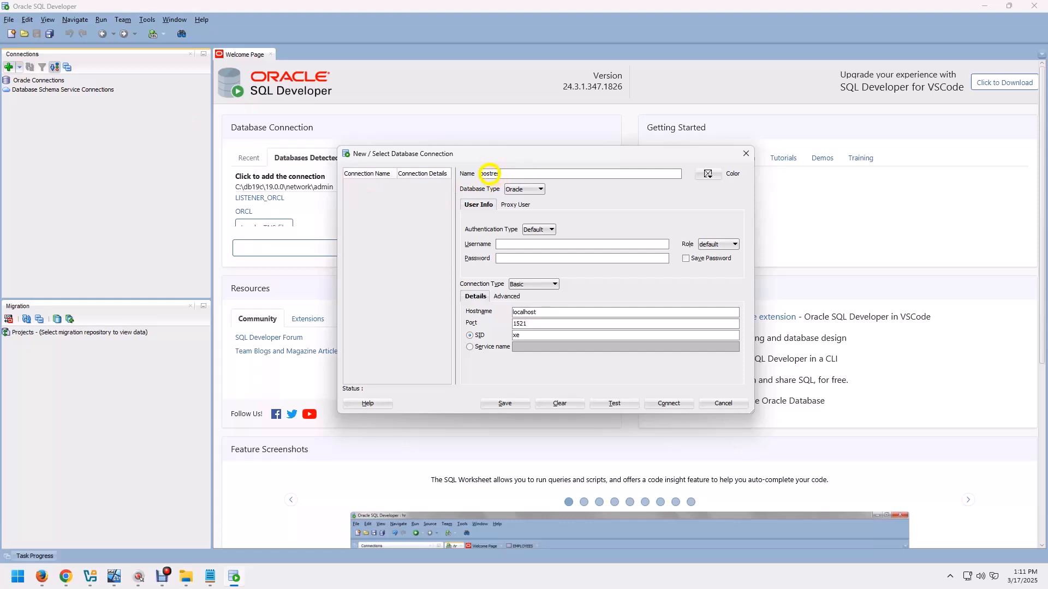
key(Right)
text(g)
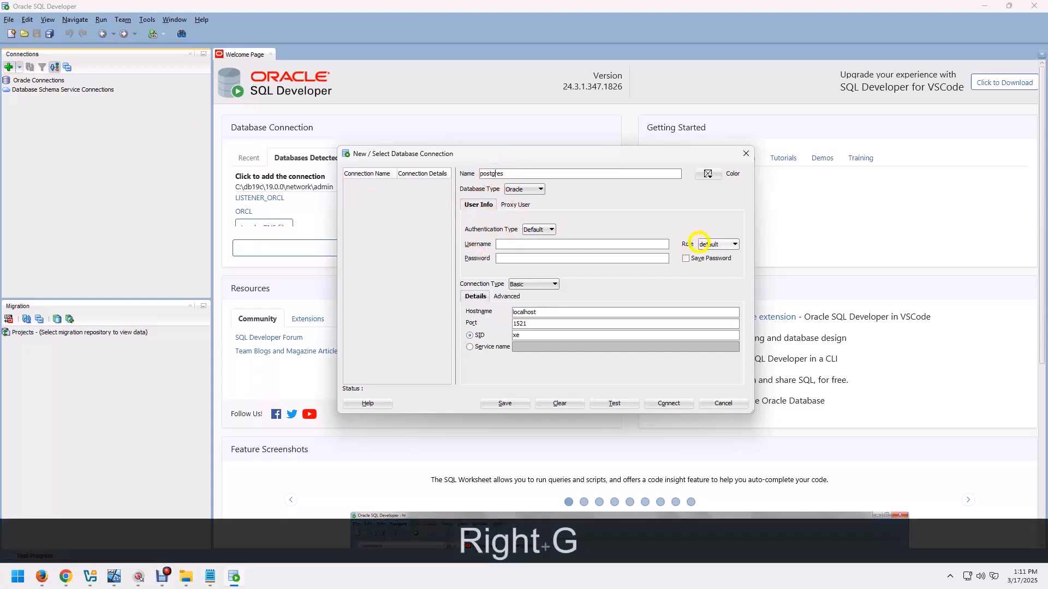
Set the connection's database type to PostgreSQL and reuse the connection name postgres as the username.
drag(526, 176, 464, 174)
key(ctrl+c)
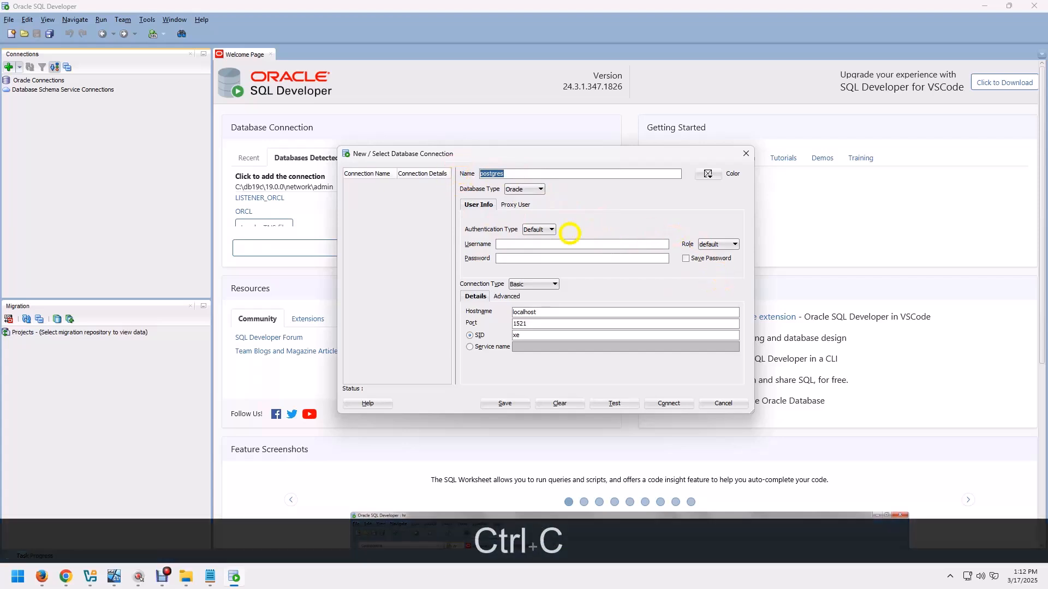
click(548, 188)
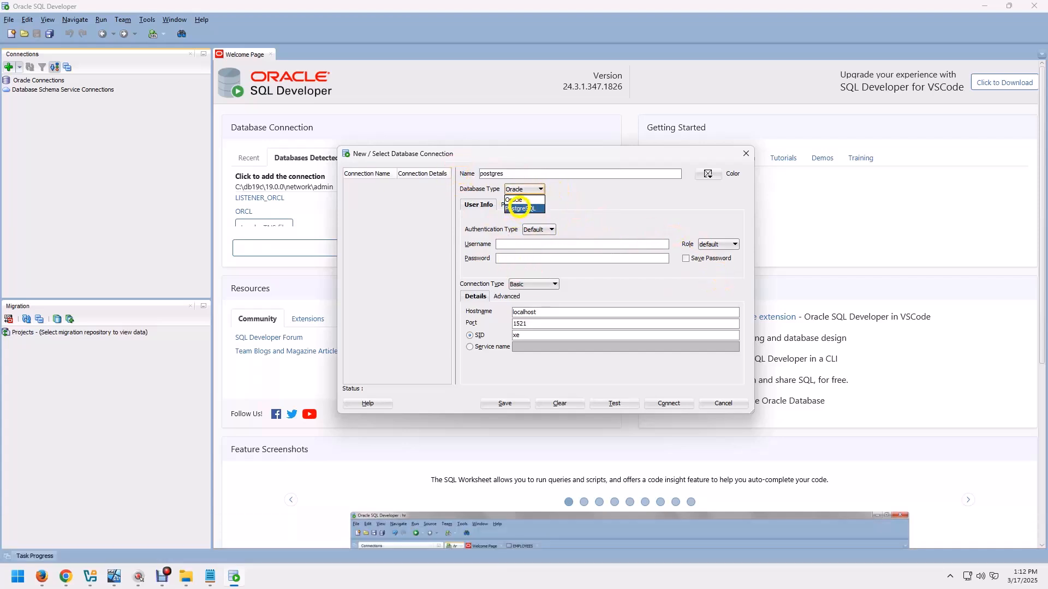
click(512, 213)
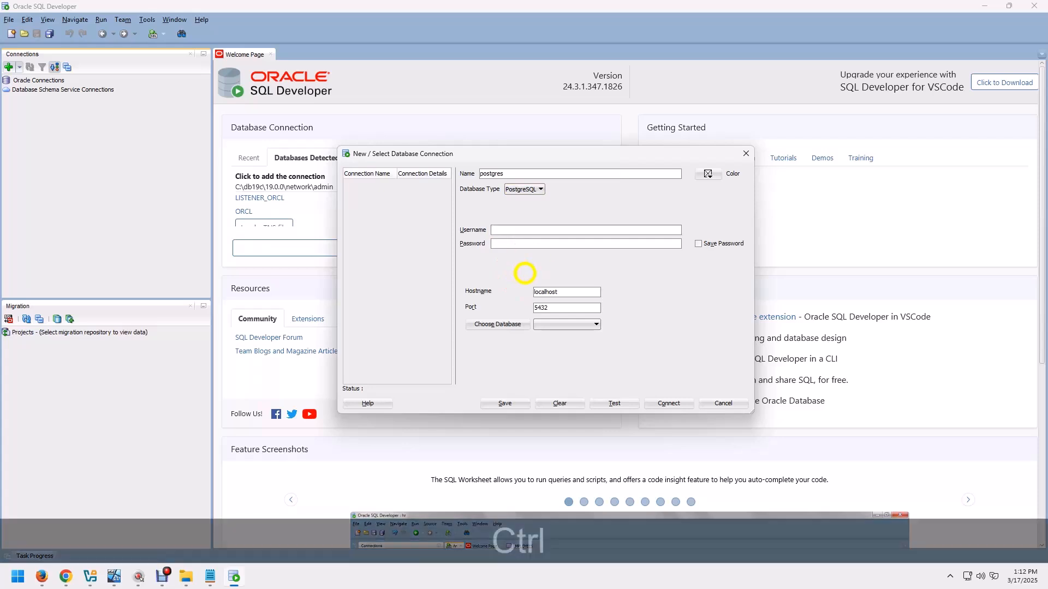
key(ctrl+v)
Enter the database account password for the connection and enable saving the password.
click(519, 243)
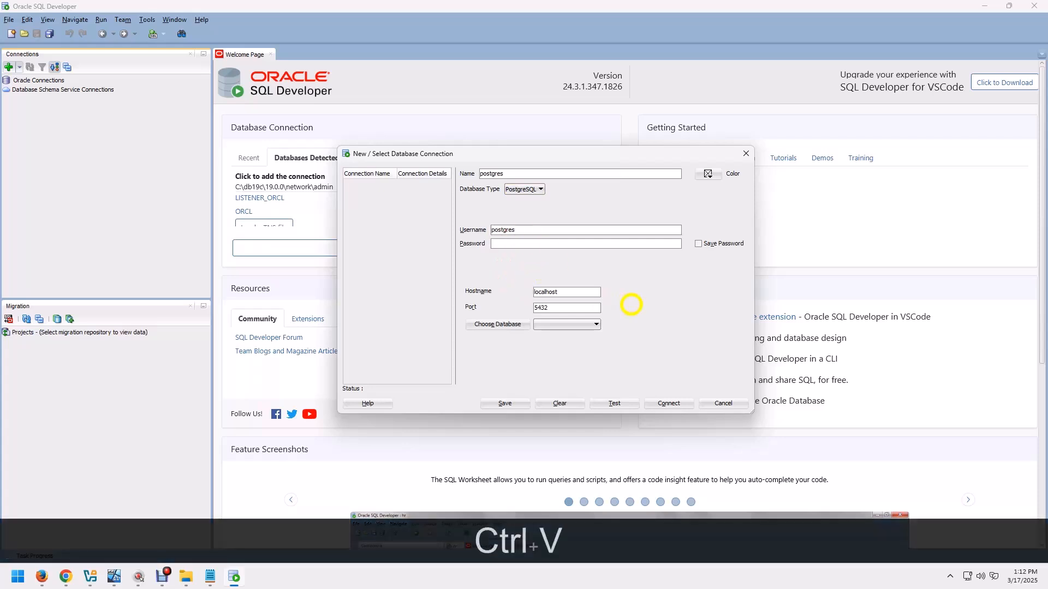
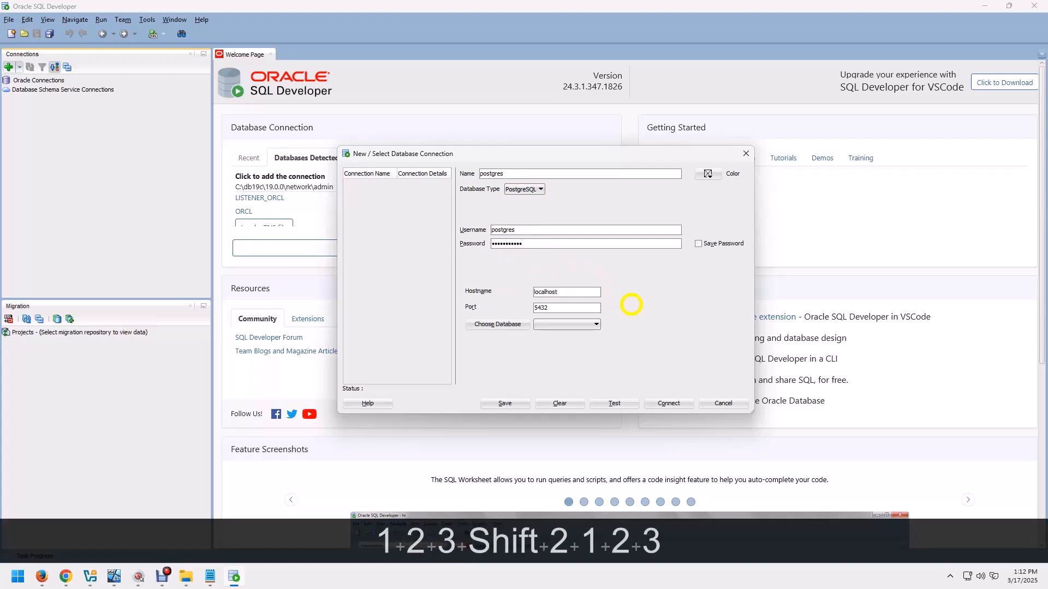
click(699, 244)
Set the connection's hostname to 192.168.5.32, load the server's database list and choose the postgres database.
drag(571, 292, 495, 291)
text(19)
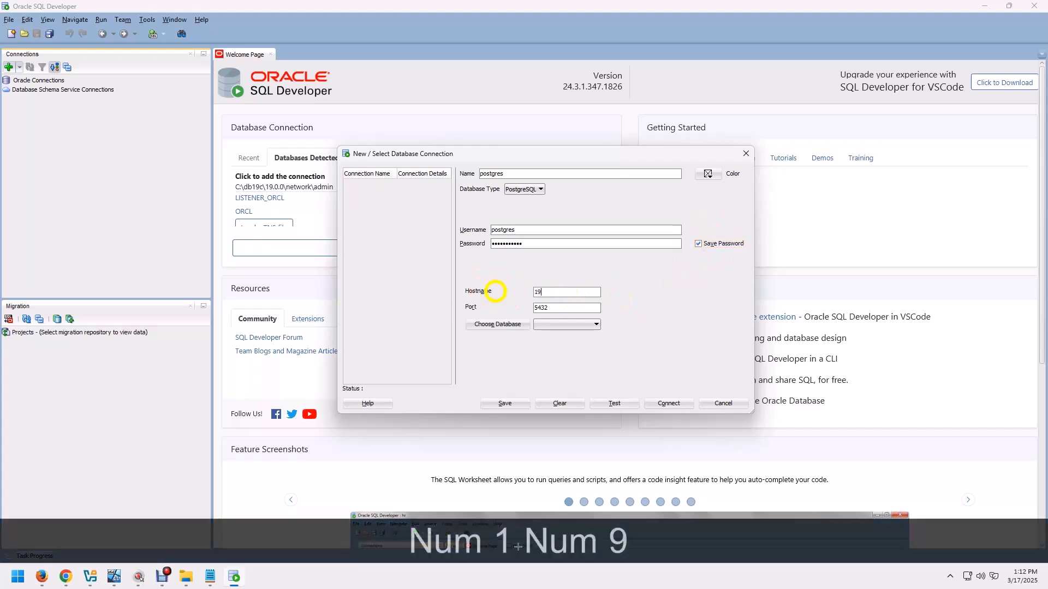
text(2.168.5.32)
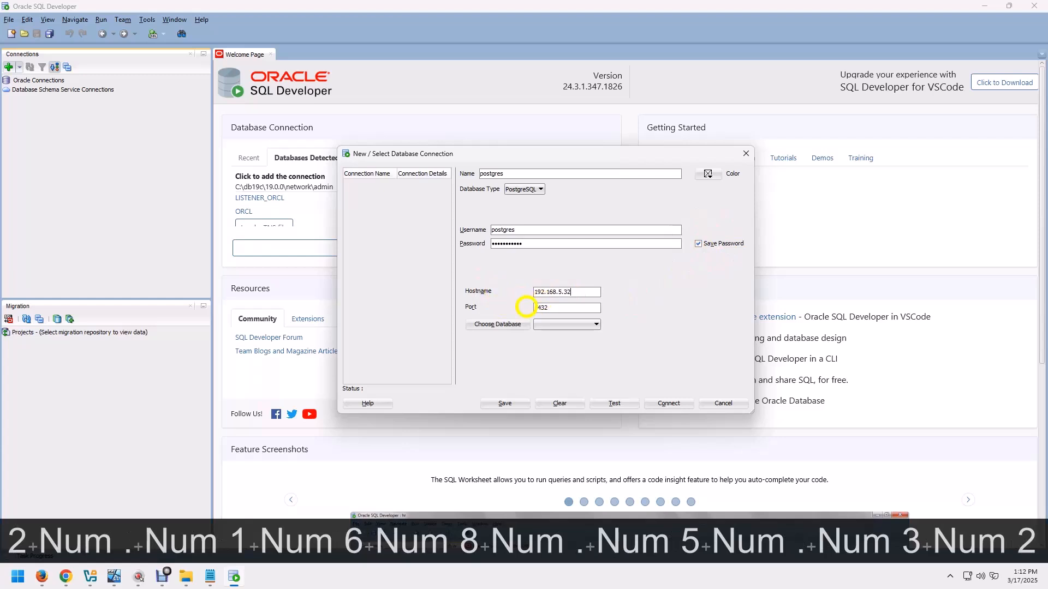
click(485, 323)
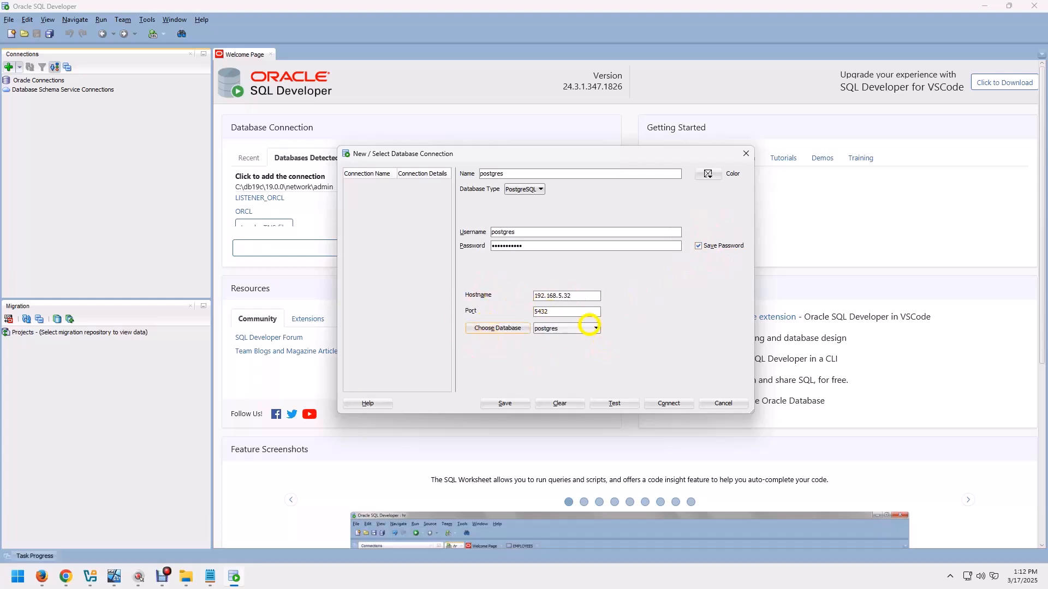
click(585, 327)
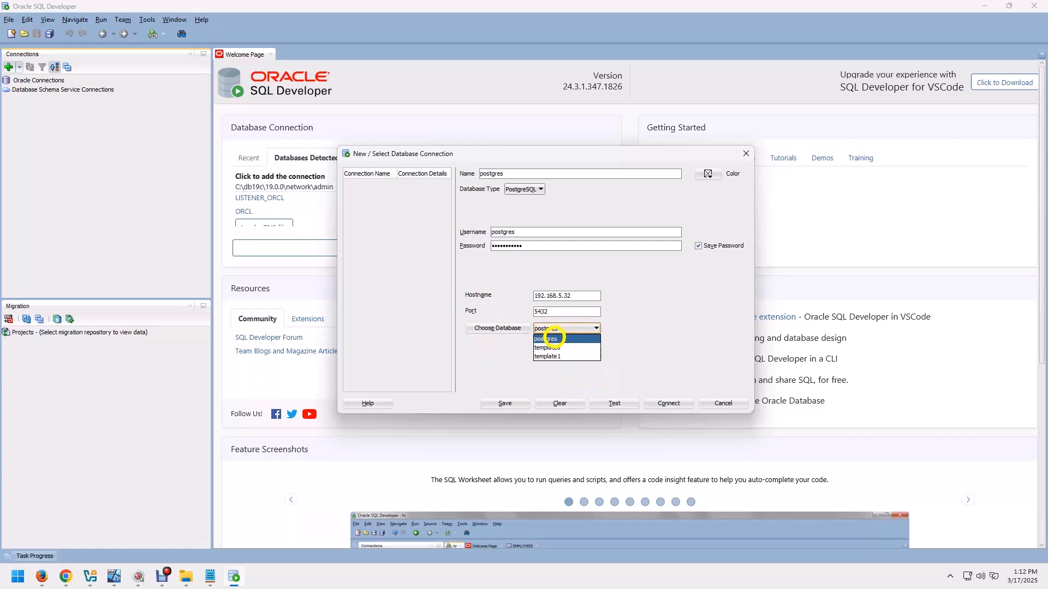
click(552, 339)
Save and test the postgres connection, and connect to the database with it.
click(503, 404)
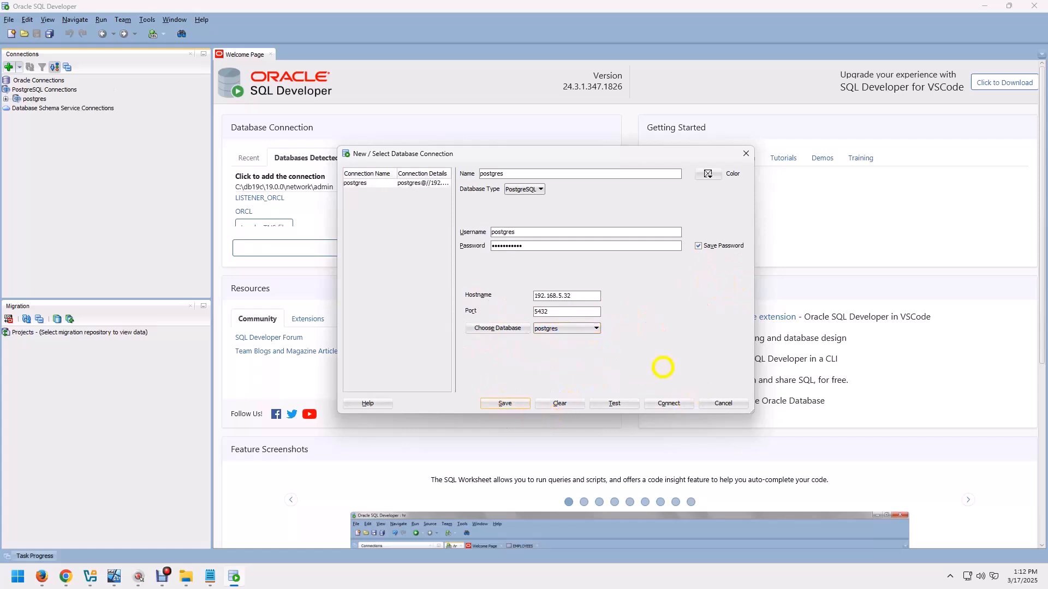
click(614, 404)
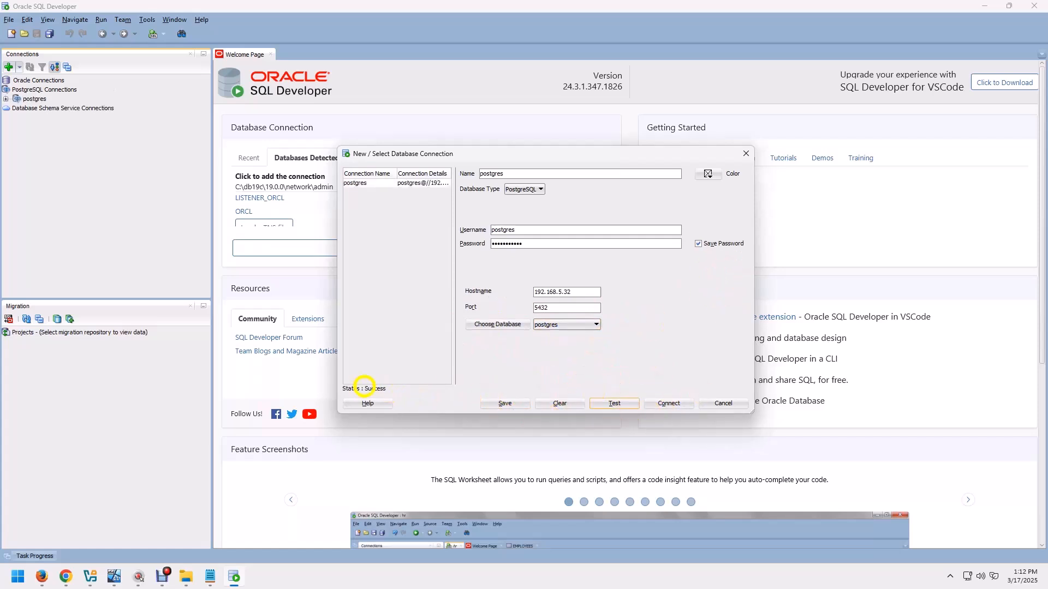
click(670, 403)
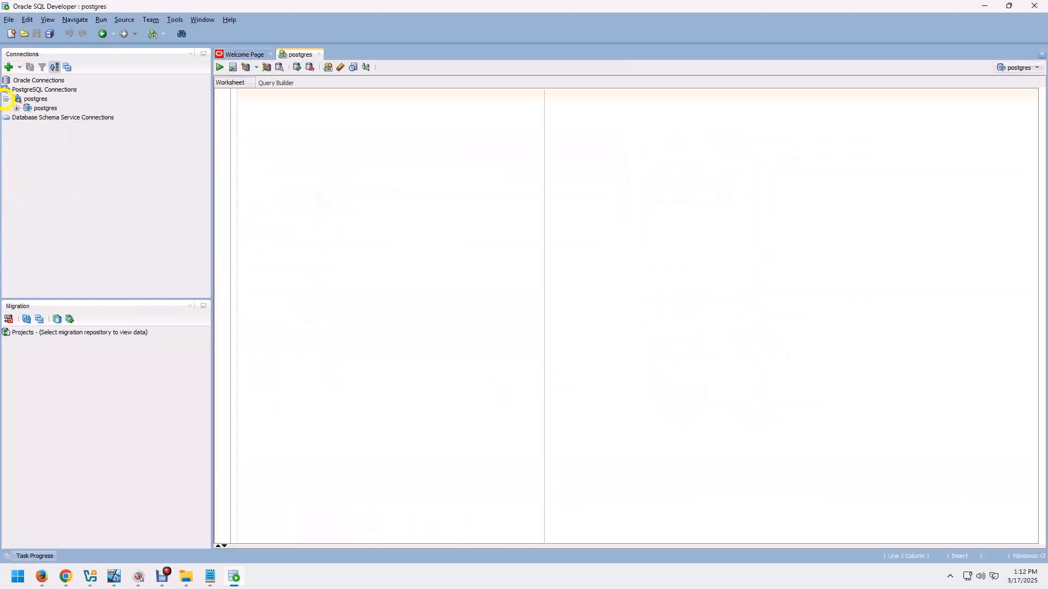
Expand the postgres database and its public schema to view the object categories, and highlight the Step-07 heading in the Notepad notes.
click(17, 108)
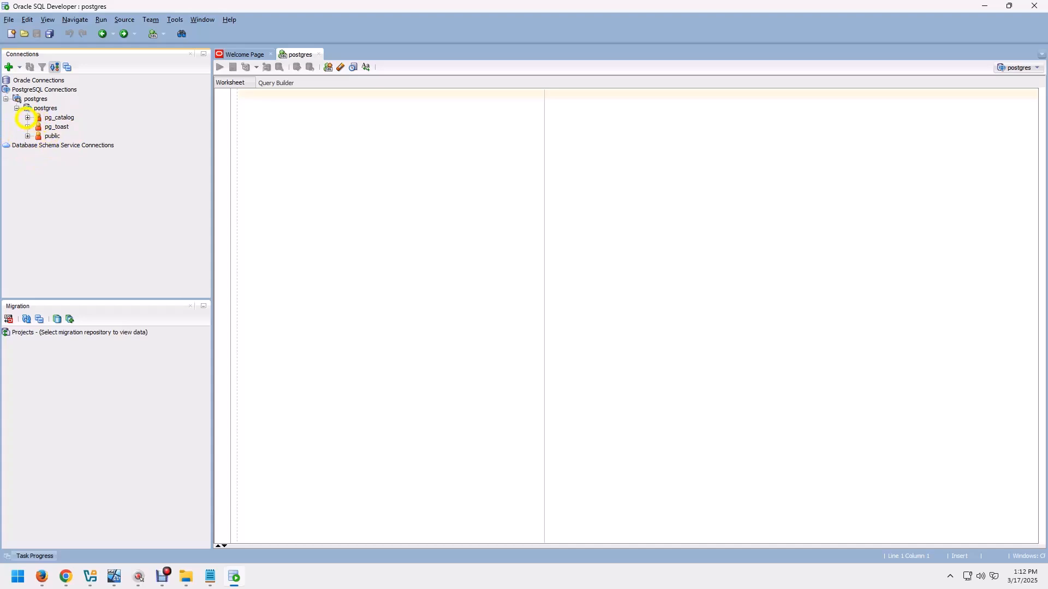
click(28, 135)
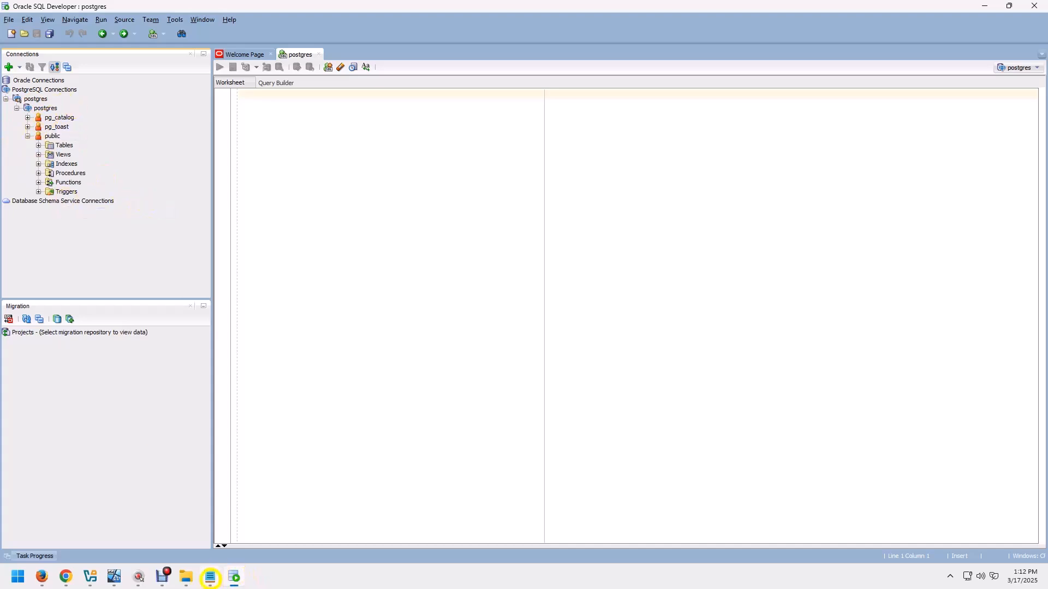
click(211, 578)
drag(835, 311, 625, 311)
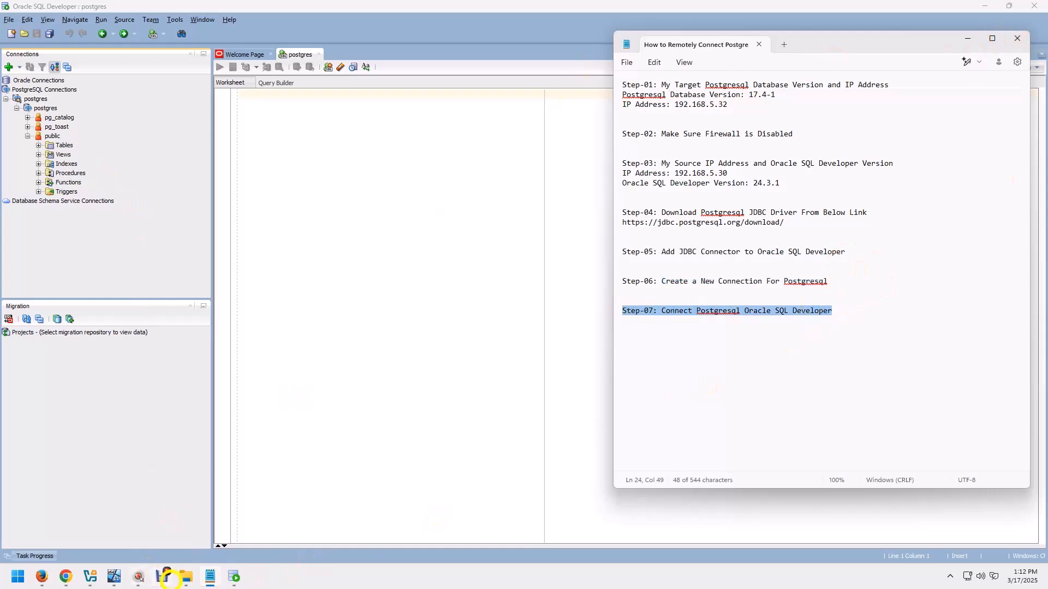